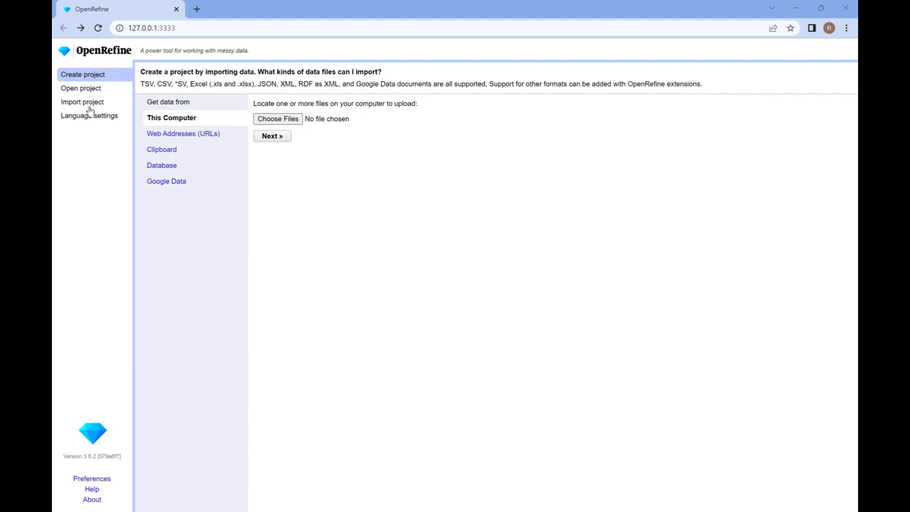
Look through the language settings, the project import page and the list of existing projects
{"action": "left_click", "coordinate": [90, 120]}
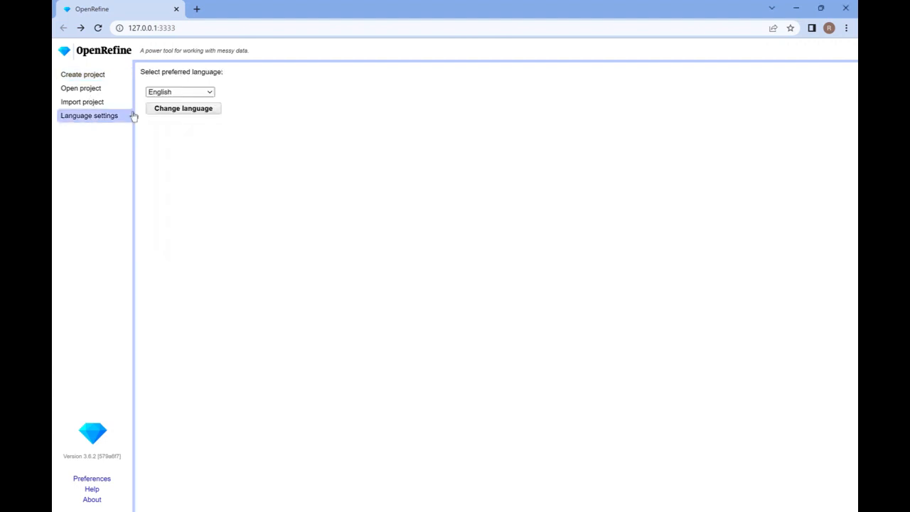
{"action": "left_click", "coordinate": [202, 93]}
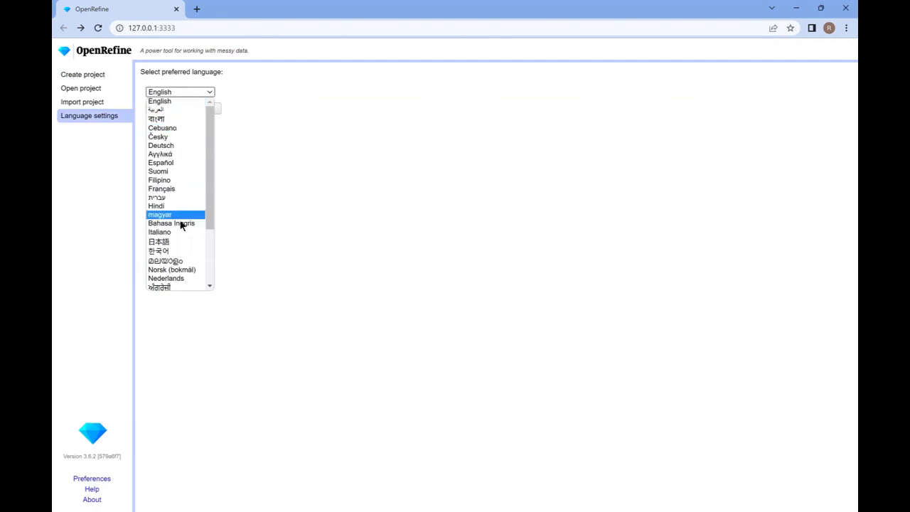
{"action": "left_click", "coordinate": [257, 174]}
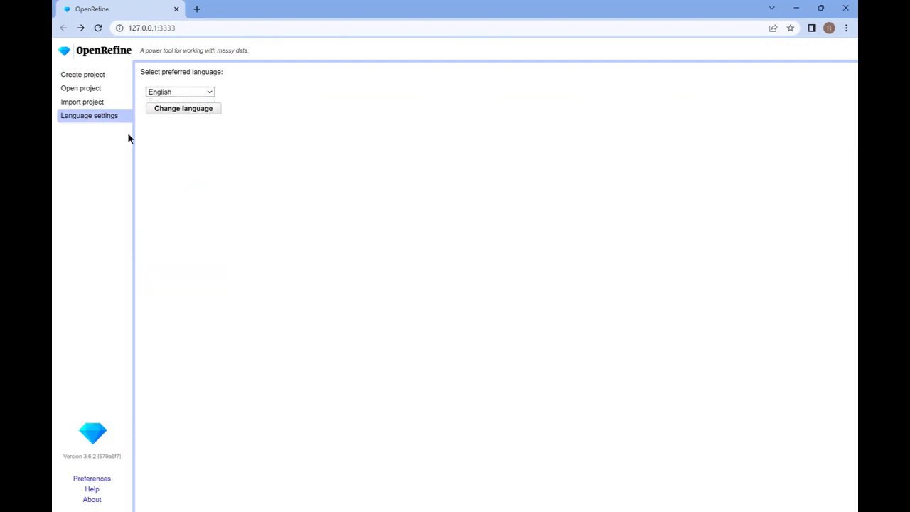
{"action": "left_click", "coordinate": [85, 105]}
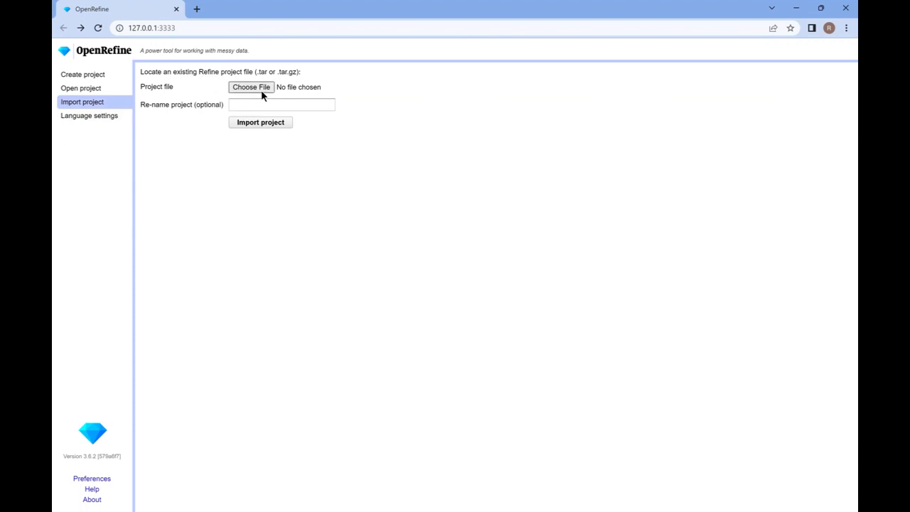
{"action": "left_click", "coordinate": [93, 91]}
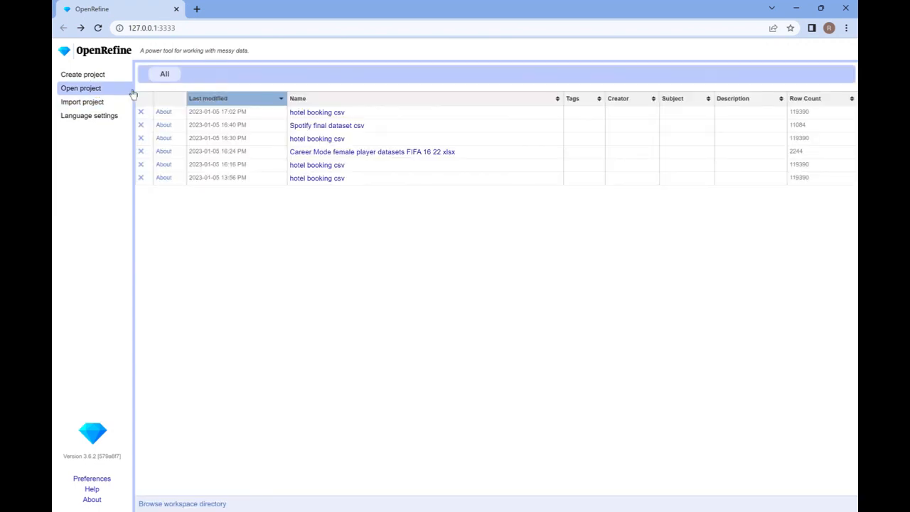
Start a new project from the local file hotel_booking.csv and load its parsing preview
{"action": "left_click", "coordinate": [91, 75]}
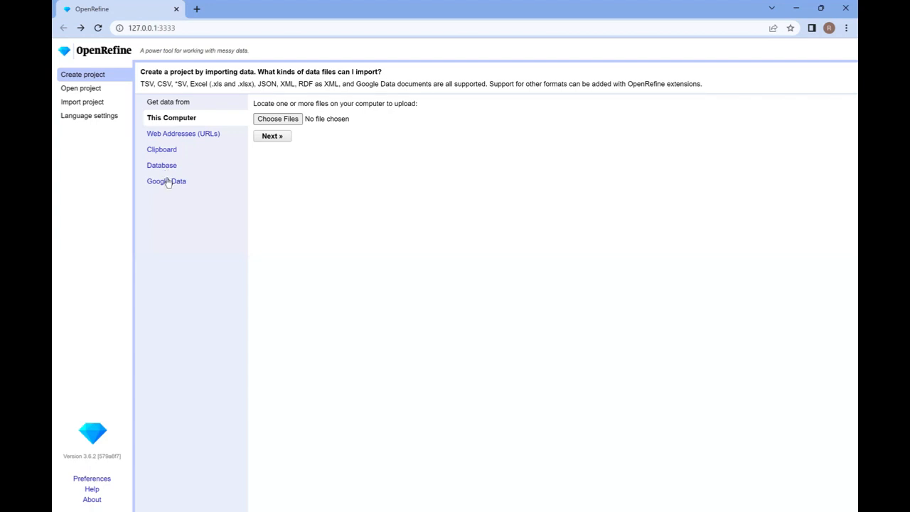
{"action": "left_click", "coordinate": [276, 121]}
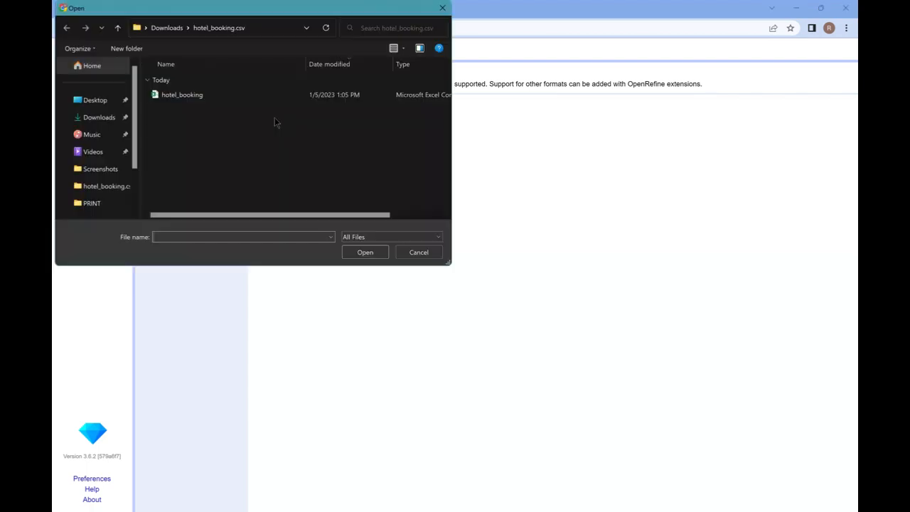
{"action": "double_click", "coordinate": [183, 95]}
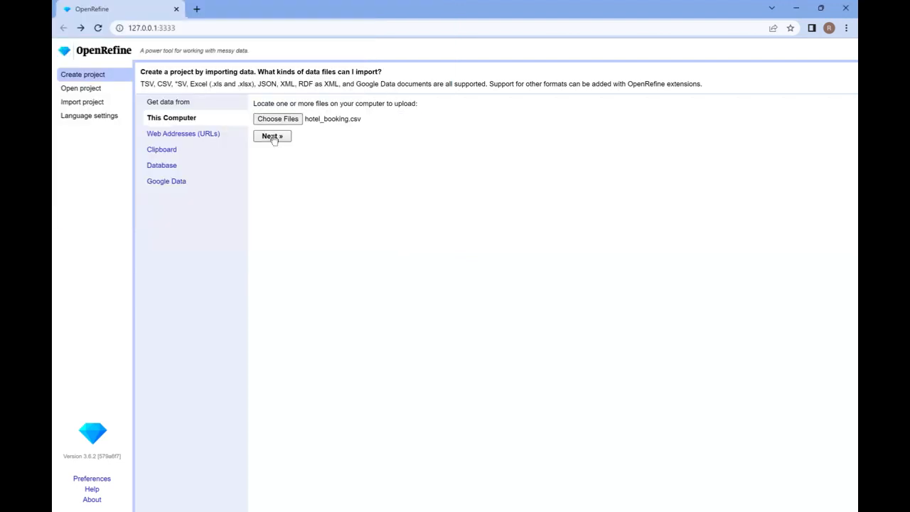
{"action": "left_click", "coordinate": [272, 137]}
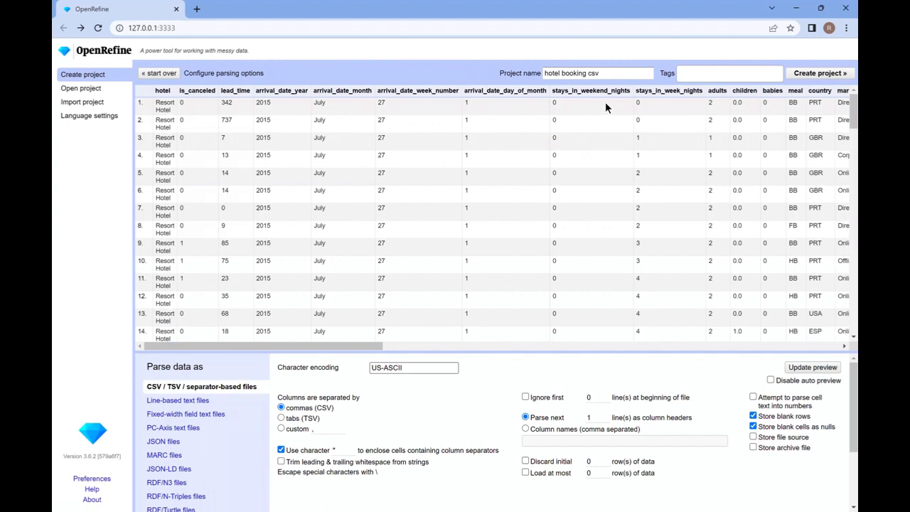
Name the project 17301235 and create it with the default parsing options
{"action": "left_click", "coordinate": [604, 74]}
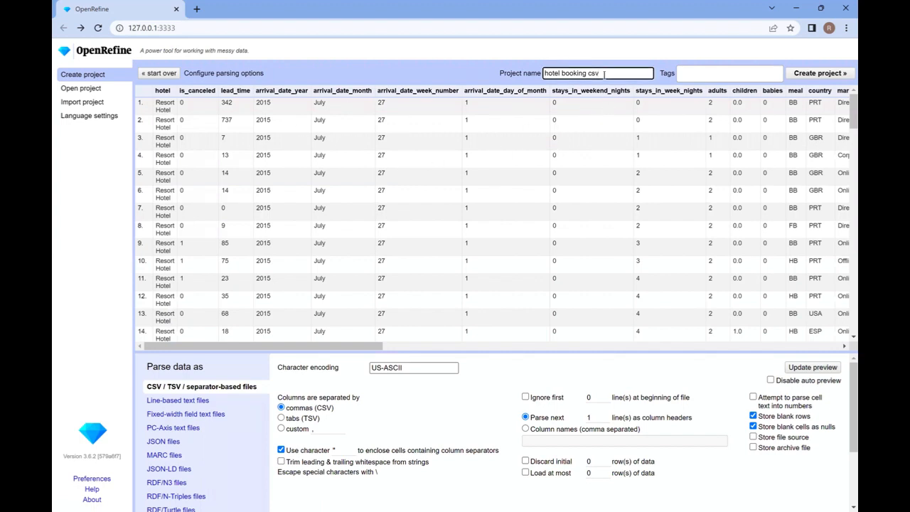
{"action": "key", "text": "BackSpace"}
{"action": "key", "text": "BackSpace"}
{"action": "key", "text": "BackSpace"}
{"action": "key", "text": "BackSpace"}
{"action": "key", "text": "BackSpace"}
{"action": "key", "text": "BackSpace"}
{"action": "key", "text": "BackSpace"}
{"action": "key", "text": "BackSpace"}
{"action": "key", "text": "BackSpace"}
{"action": "key", "text": "BackSpace"}
{"action": "key", "text": "BackSpace"}
{"action": "key", "text": "BackSpace"}
{"action": "key", "text": "BackSpace"}
{"action": "key", "text": "BackSpace"}
{"action": "key", "text": "BackSpace"}
{"action": "key", "text": "BackSpace"}
{"action": "type", "text": "17301235"}
{"action": "left_click", "coordinate": [825, 73]}
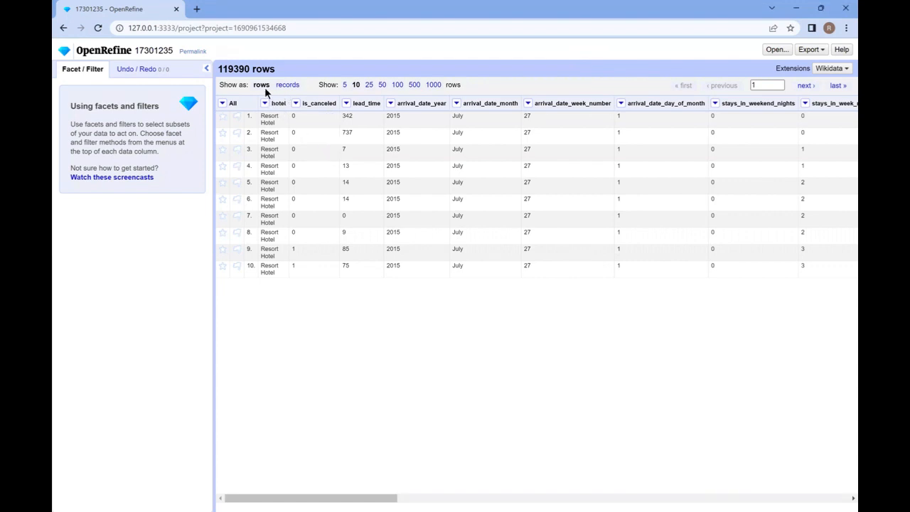
Try showing 5 rows per page, switch to 25 rows and look over the records
{"action": "left_click", "coordinate": [345, 85]}
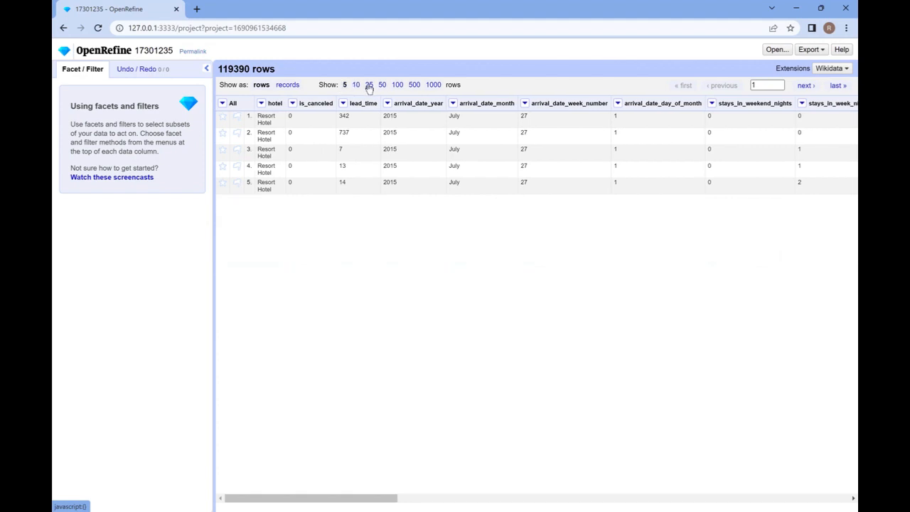
{"action": "left_click", "coordinate": [369, 85]}
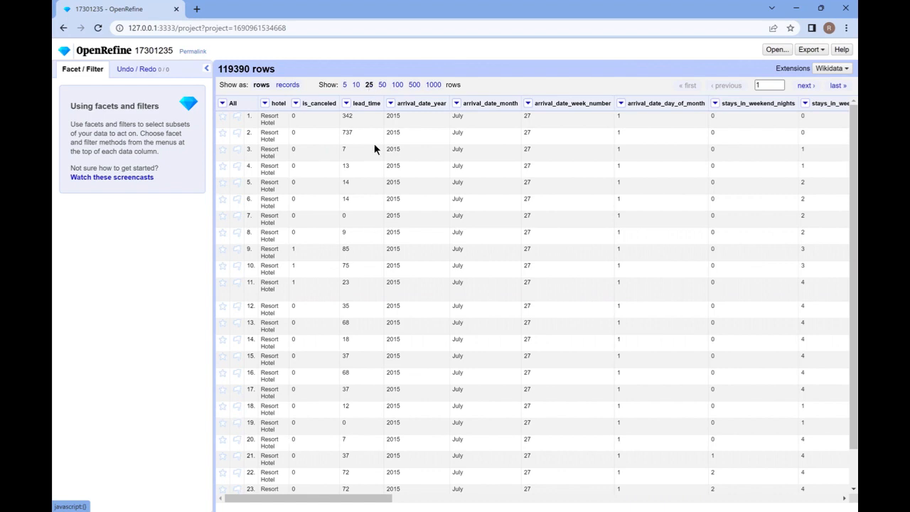
{"action": "scroll", "coordinate": [393, 208], "scroll_direction": "down", "scroll_amount": 1}
{"action": "scroll", "coordinate": [392, 208], "scroll_direction": "up", "scroll_amount": 1}
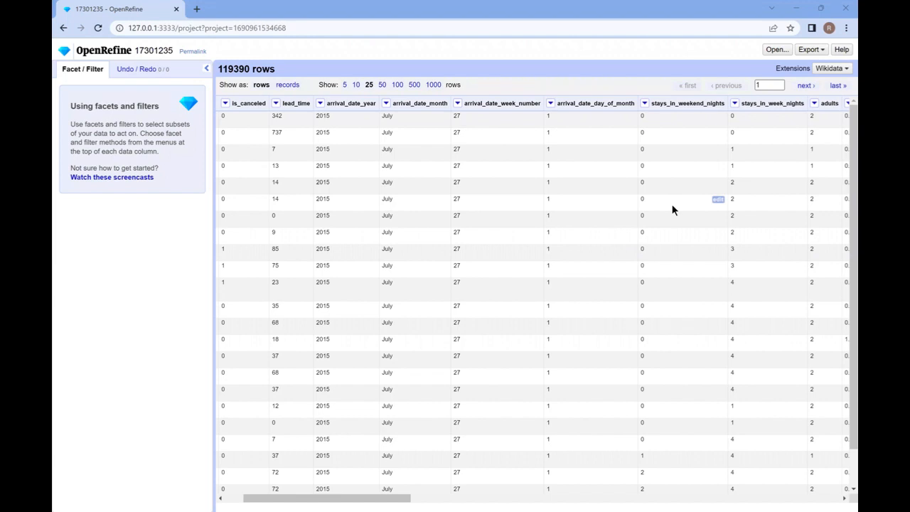
Add a text facet on the children column to list its distinct values
{"action": "scroll", "coordinate": [673, 209], "scroll_direction": "right", "scroll_amount": 2}
{"action": "scroll", "coordinate": [674, 210], "scroll_direction": "right", "scroll_amount": 2}
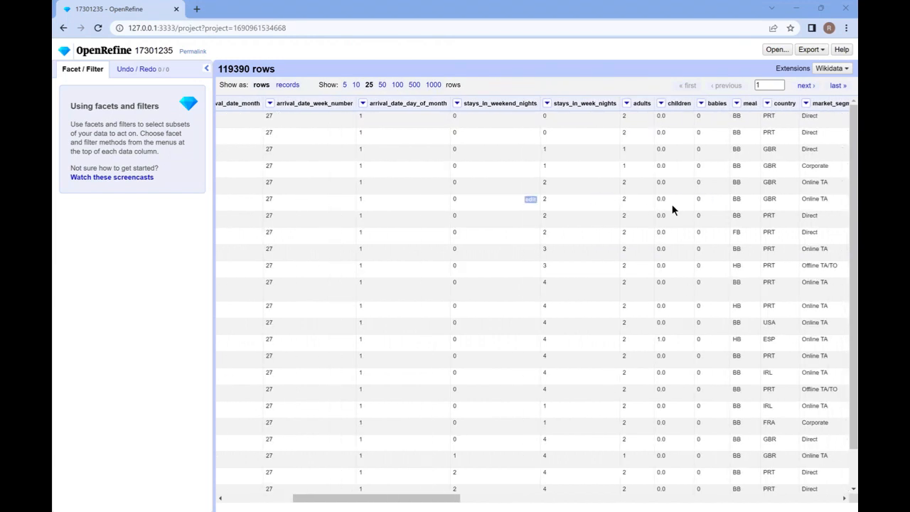
{"action": "scroll", "coordinate": [674, 210], "scroll_direction": "right", "scroll_amount": 3}
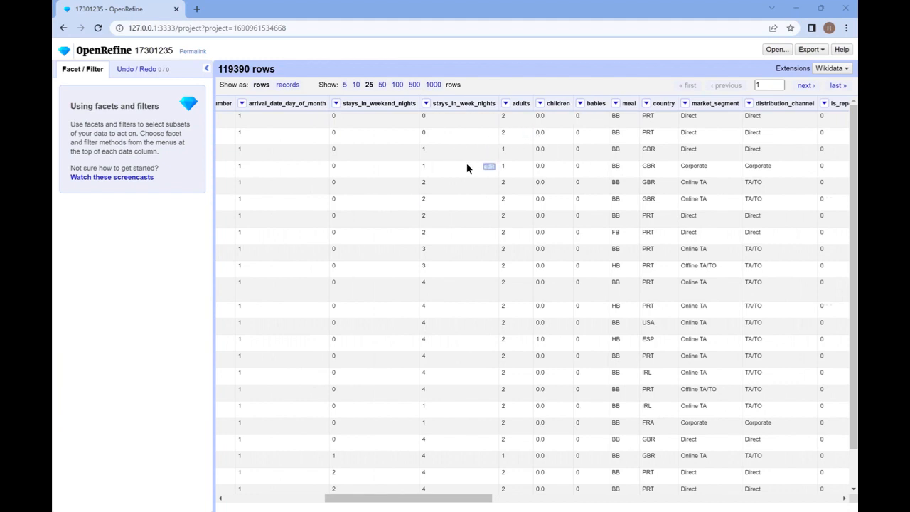
{"action": "scroll", "coordinate": [468, 168], "scroll_direction": "right", "scroll_amount": 3}
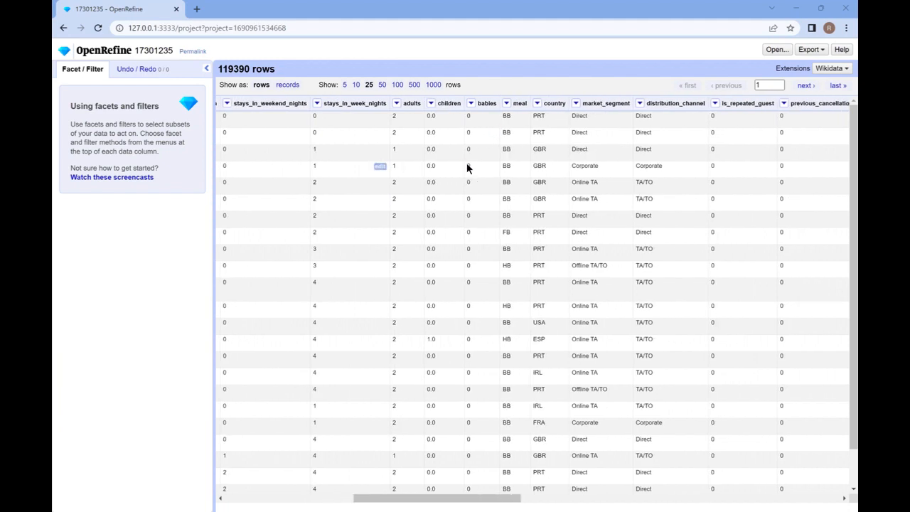
{"action": "scroll", "coordinate": [468, 168], "scroll_direction": "left", "scroll_amount": 3}
{"action": "scroll", "coordinate": [466, 168], "scroll_direction": "left", "scroll_amount": 1}
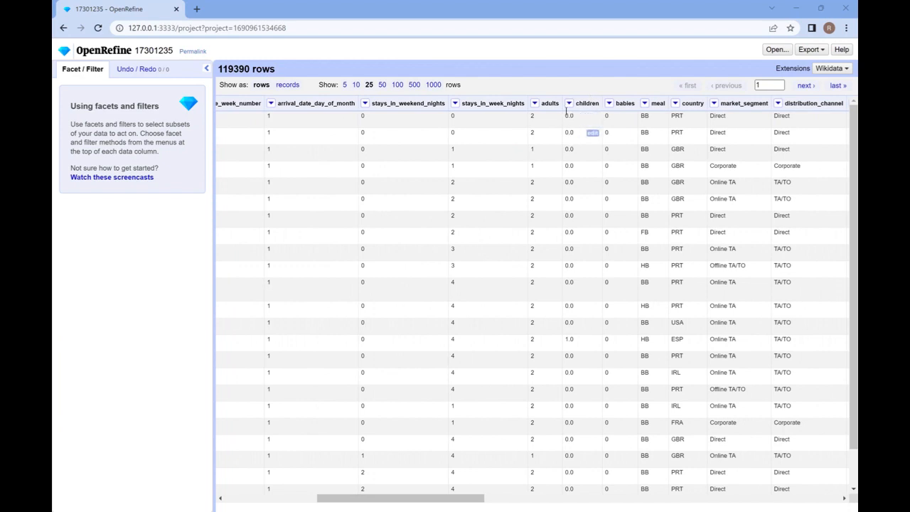
{"action": "left_click", "coordinate": [568, 104]}
{"action": "mouse_move", "coordinate": [571, 116]}
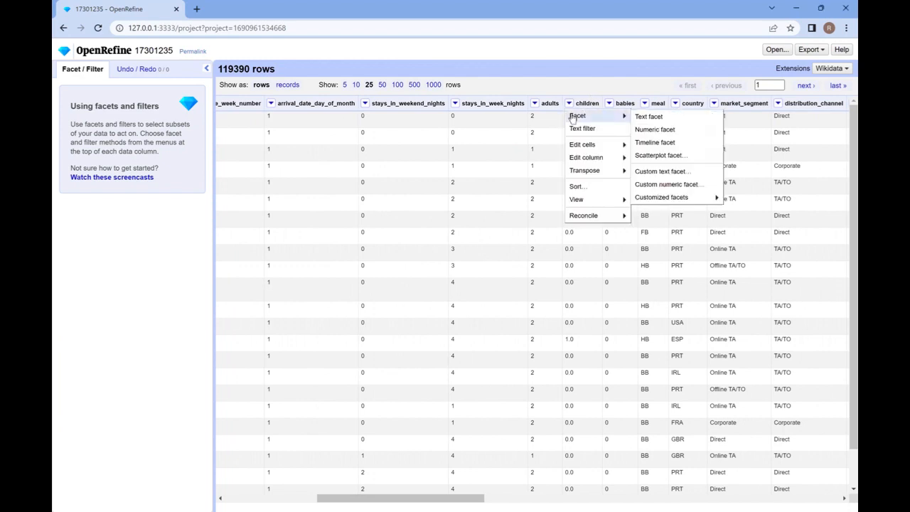
{"action": "left_click", "coordinate": [645, 120]}
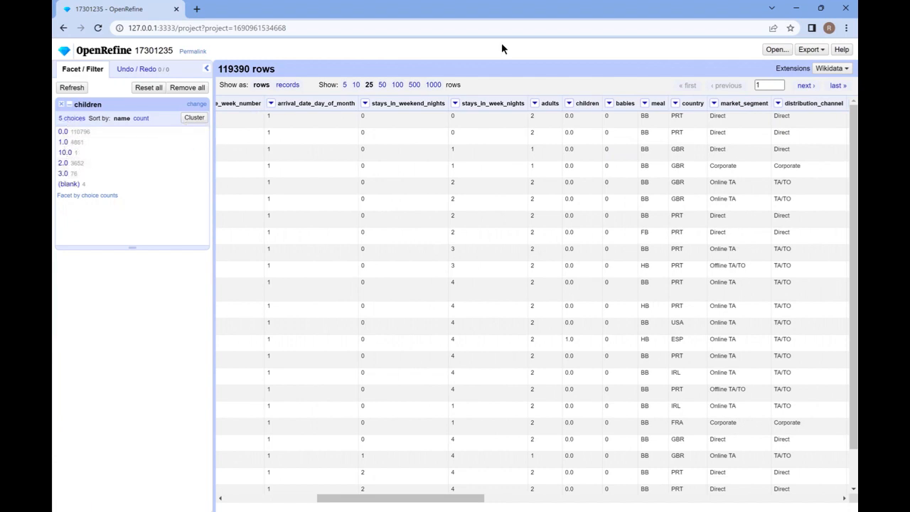
Review the facet, cell-editing and transpose options of the children column and add a numeric facet on it
{"action": "left_click", "coordinate": [569, 105]}
{"action": "mouse_move", "coordinate": [583, 118]}
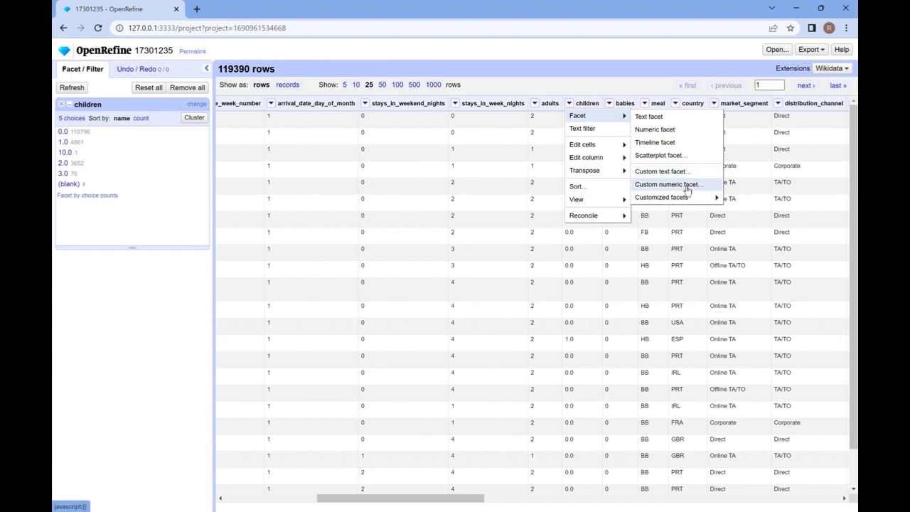
{"action": "mouse_move", "coordinate": [675, 199]}
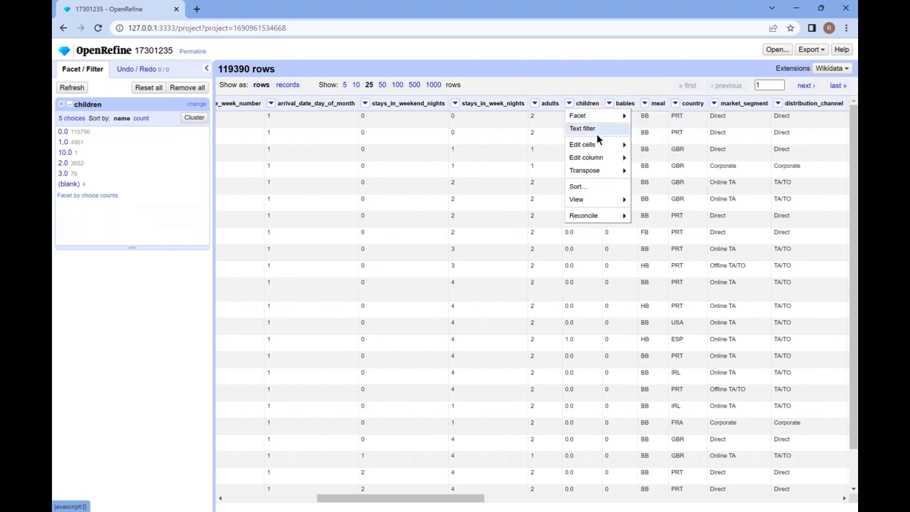
{"action": "mouse_move", "coordinate": [596, 144]}
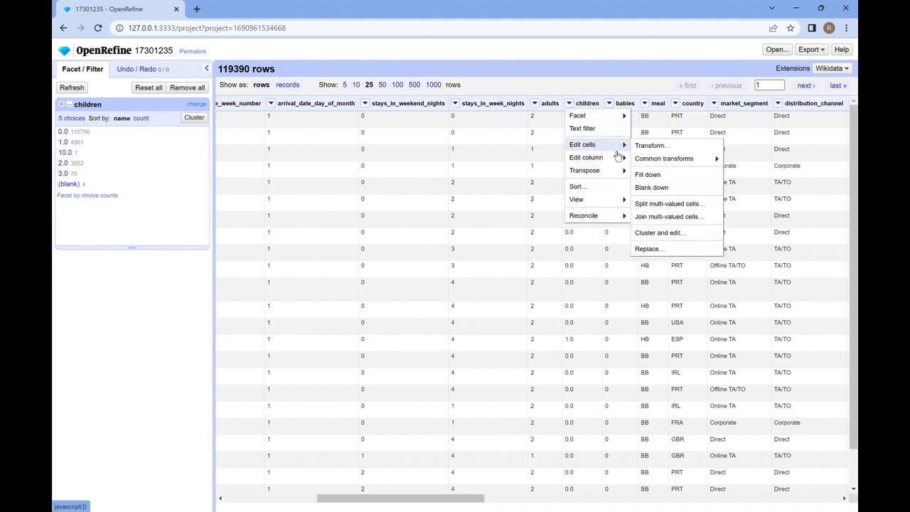
{"action": "mouse_move", "coordinate": [608, 170]}
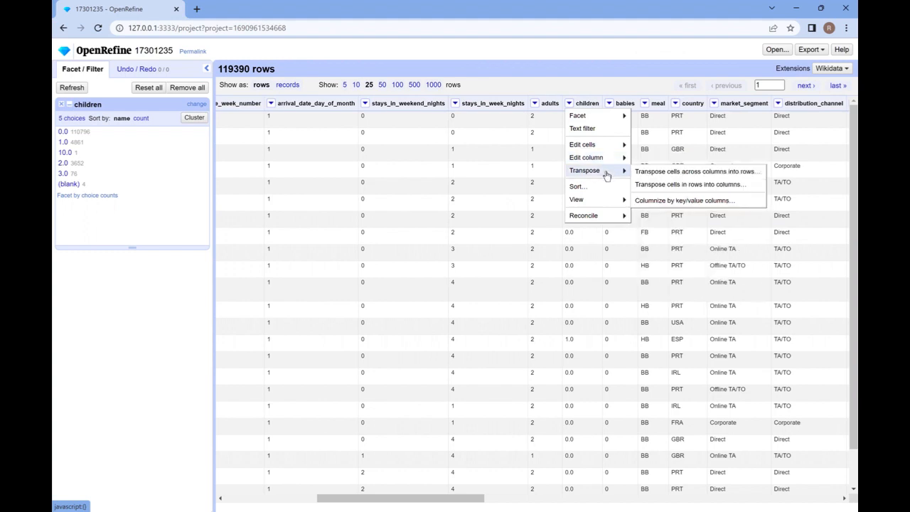
{"action": "mouse_move", "coordinate": [590, 217]}
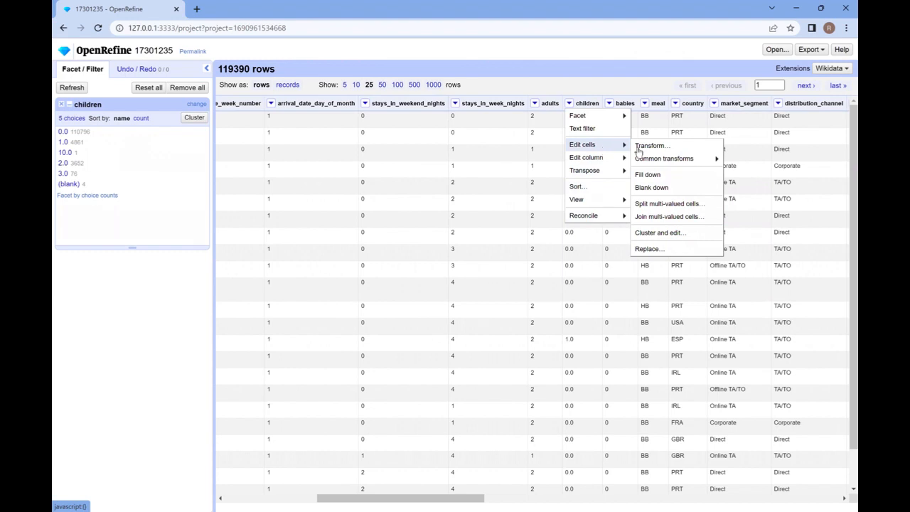
{"action": "mouse_move", "coordinate": [661, 162]}
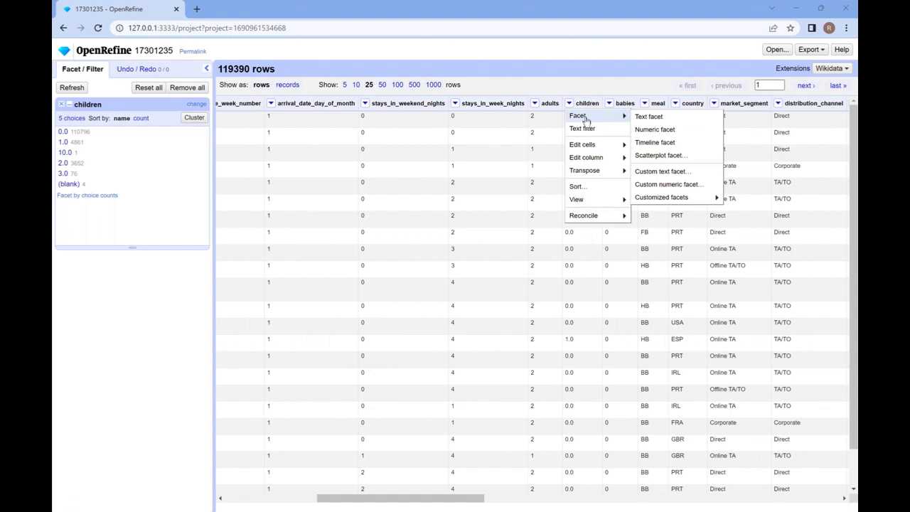
{"action": "left_click", "coordinate": [653, 131]}
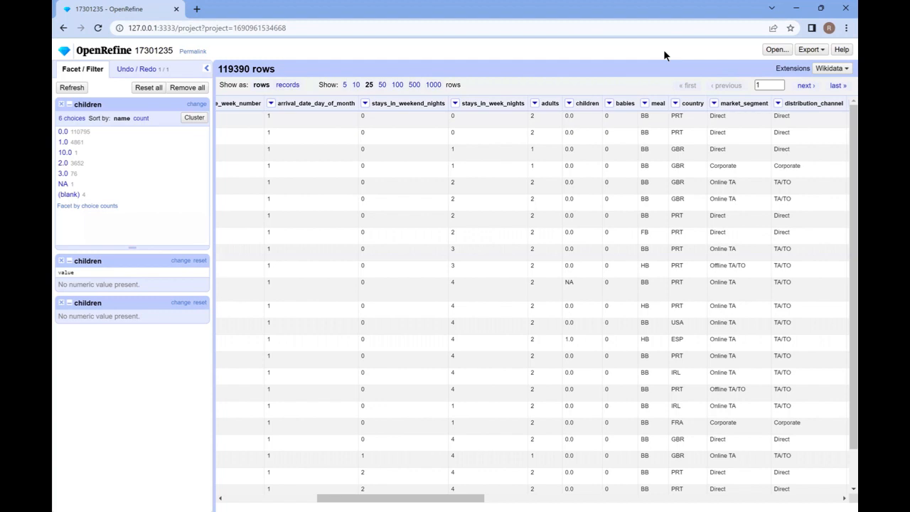
Replace the text NA with 0.0 in the cells of the children column
{"action": "left_click", "coordinate": [569, 105]}
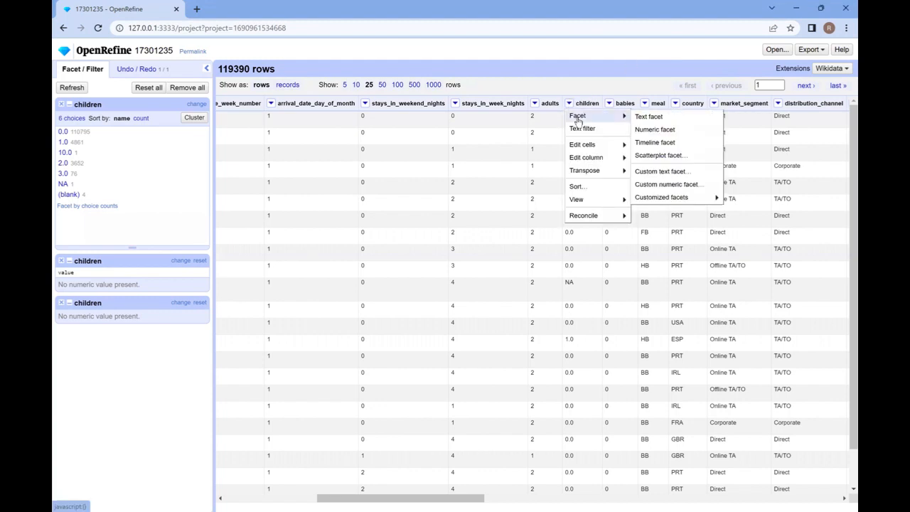
{"action": "mouse_move", "coordinate": [583, 147]}
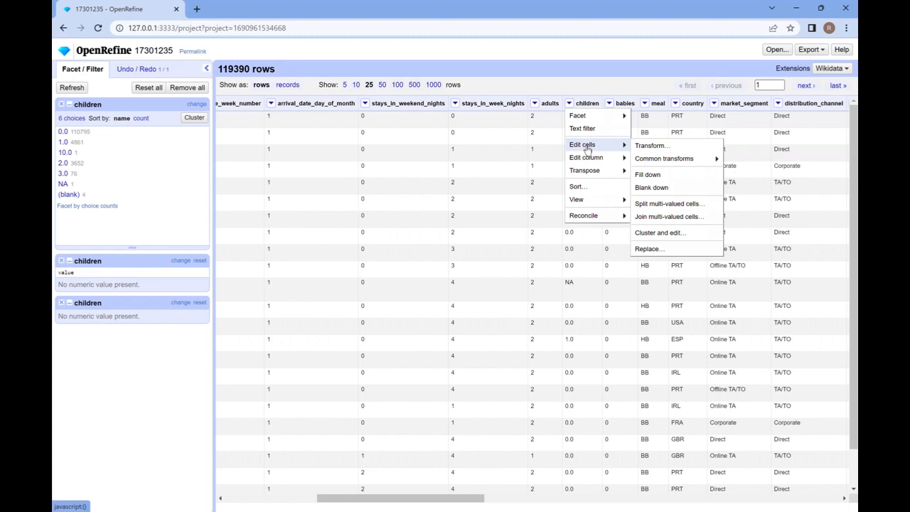
{"action": "left_click", "coordinate": [651, 249]}
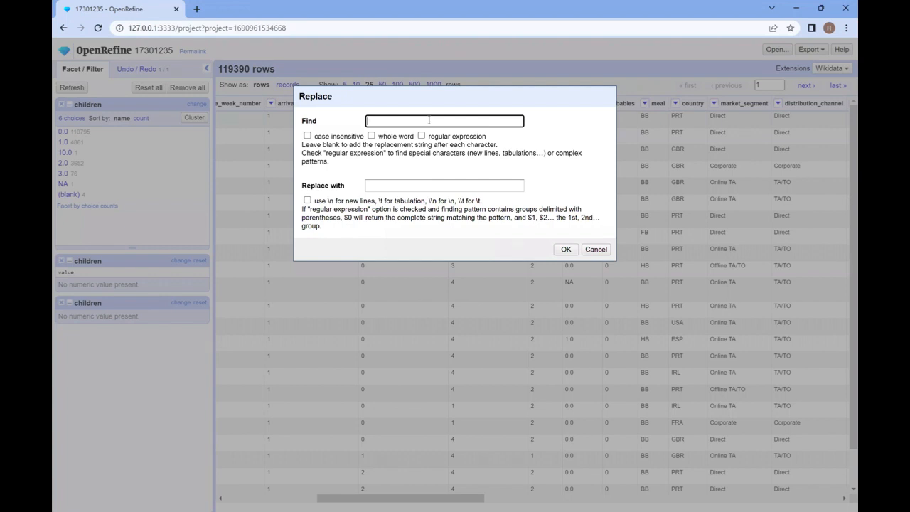
{"action": "type", "text": "NA"}
{"action": "left_click", "coordinate": [412, 188]}
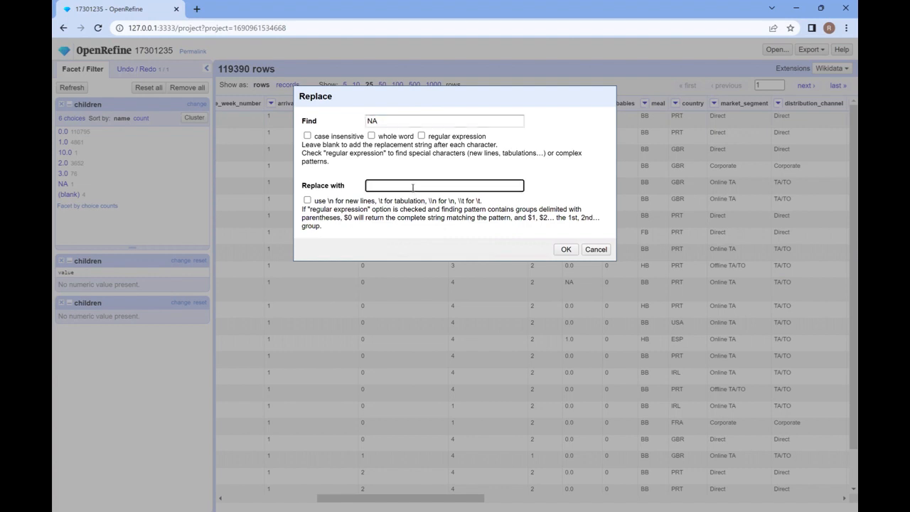
{"action": "type", "text": "1"}
{"action": "key", "text": "BackSpace"}
{"action": "type", "text": "0.0"}
{"action": "left_click", "coordinate": [565, 250]}
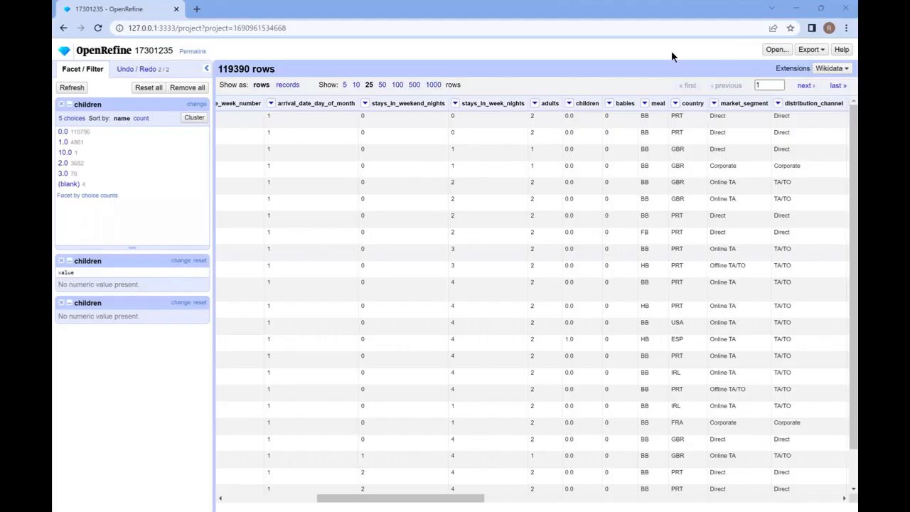
Replace the text USA with Portugal in the cells of the country column
{"action": "left_click", "coordinate": [675, 105]}
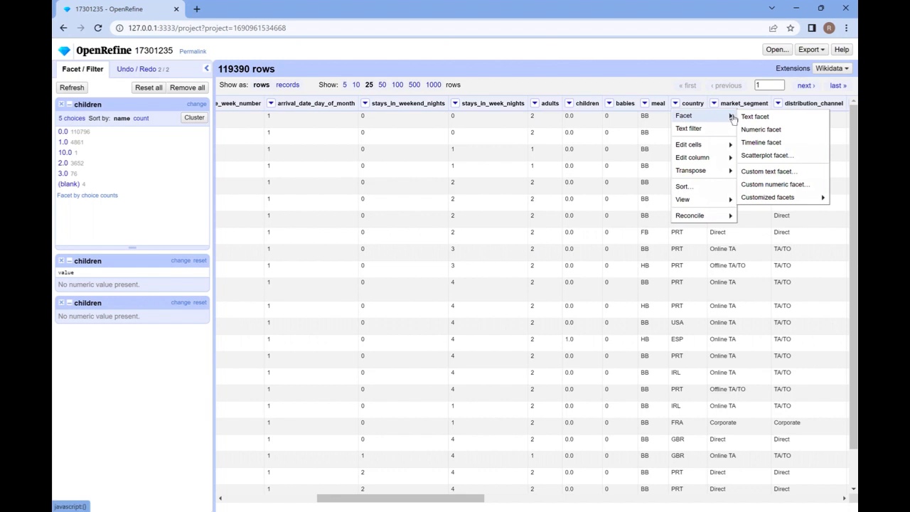
{"action": "mouse_move", "coordinate": [694, 145]}
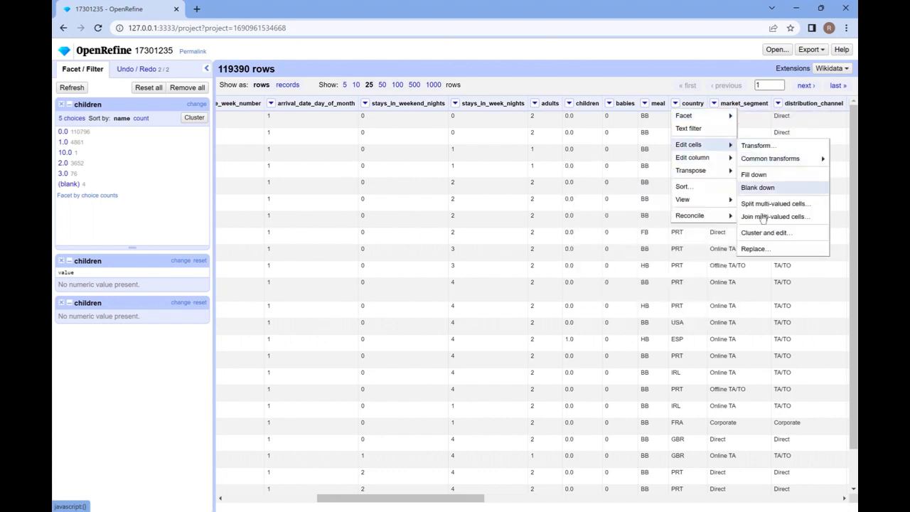
{"action": "left_click", "coordinate": [756, 250]}
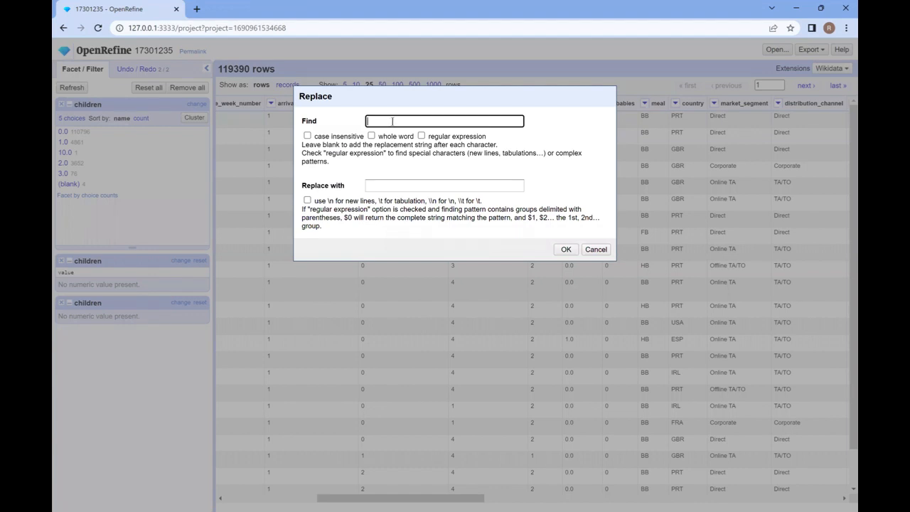
{"action": "type", "text": "USA"}
{"action": "left_click", "coordinate": [386, 183]}
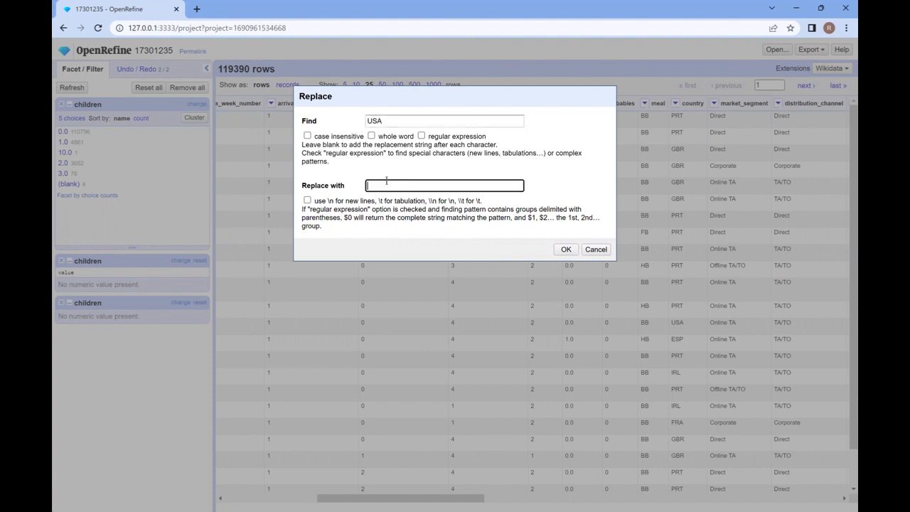
{"action": "type", "text": "Portugal"}
{"action": "left_click", "coordinate": [559, 254]}
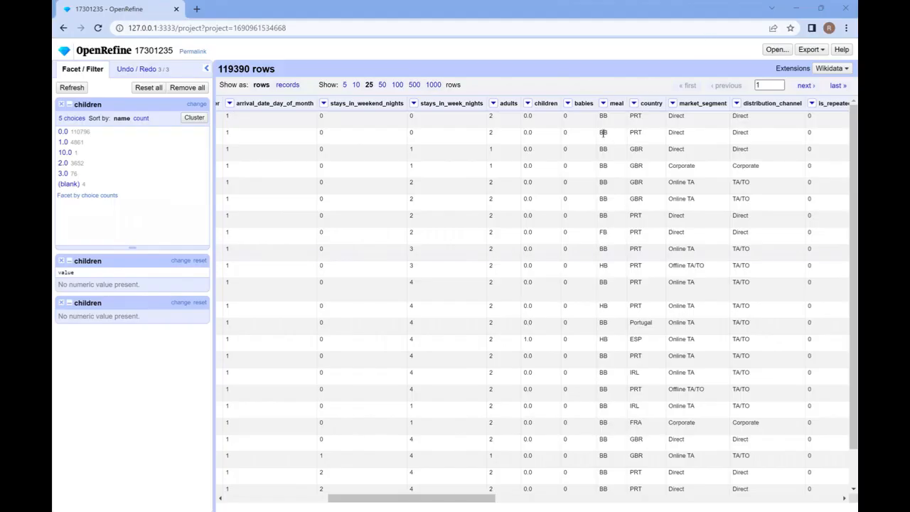
Change the meal value in the third row to FB for that cell only
{"action": "left_click", "coordinate": [616, 150]}
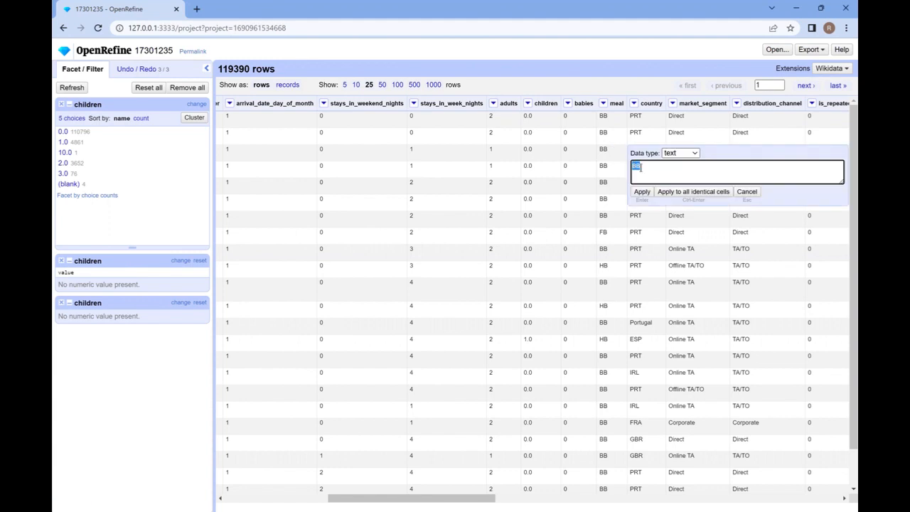
{"action": "type", "text": "FB"}
{"action": "key", "text": "Return"}
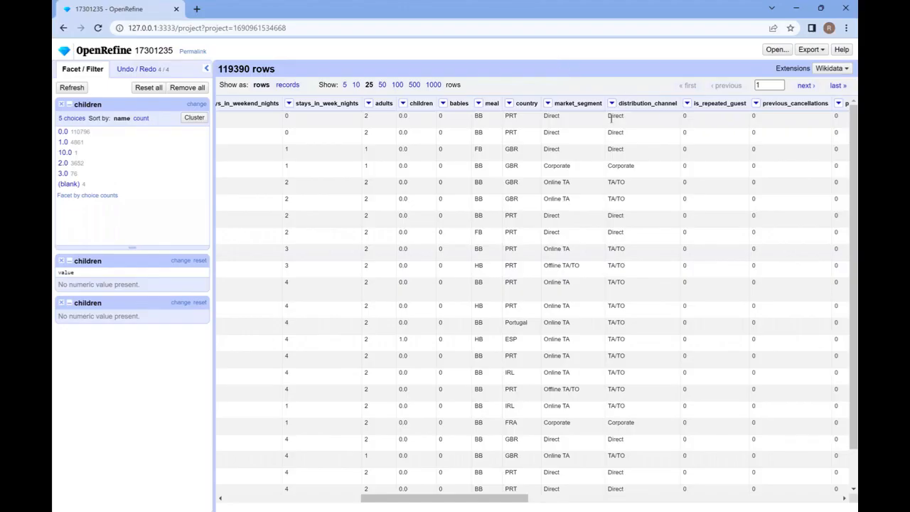
Set up a column join on market_segment that also includes arrival_date_year and arrival_date_week_number
{"action": "left_click", "coordinate": [547, 105]}
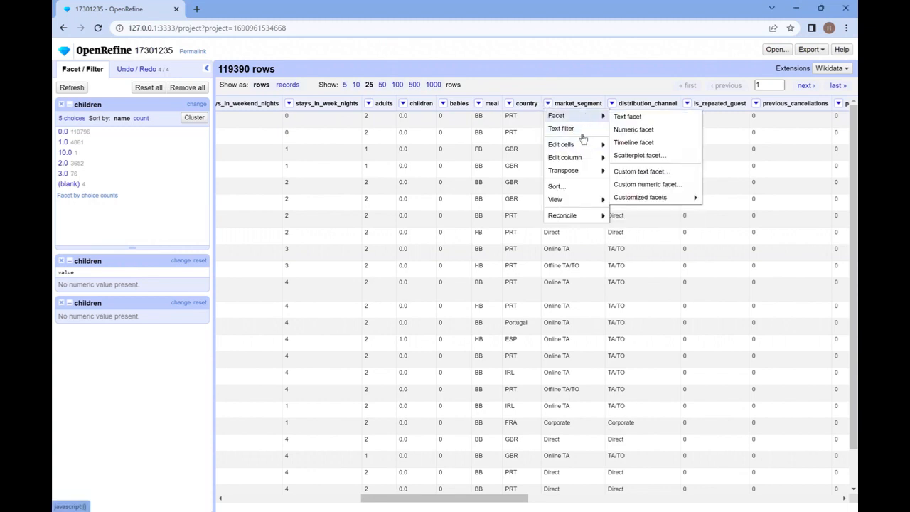
{"action": "mouse_move", "coordinate": [580, 148]}
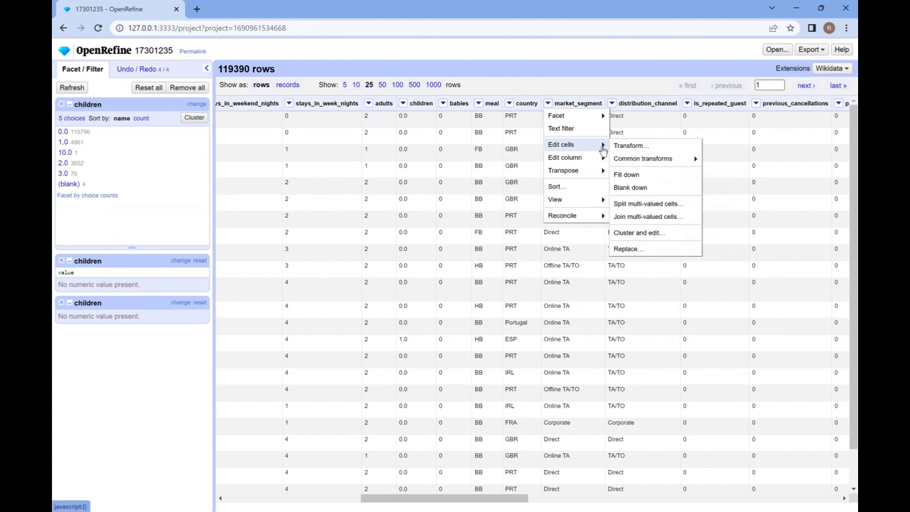
{"action": "mouse_move", "coordinate": [596, 163]}
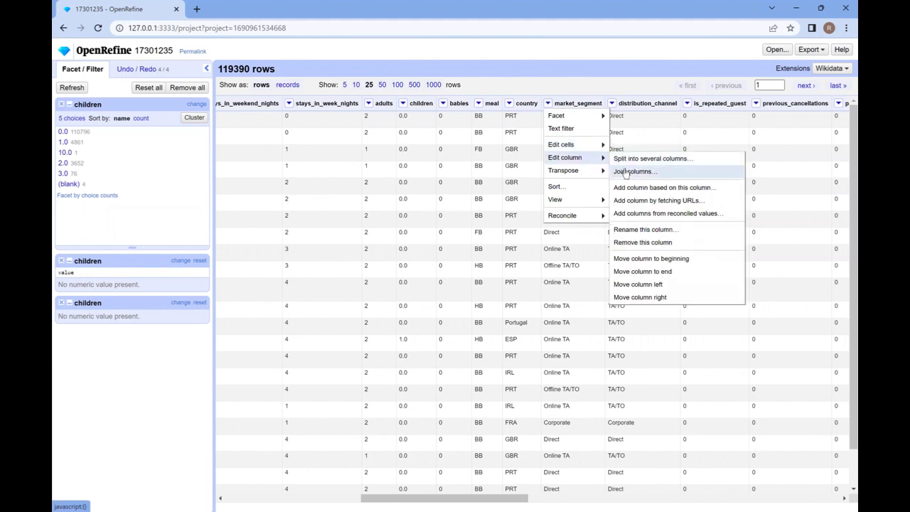
{"action": "left_click", "coordinate": [625, 172]}
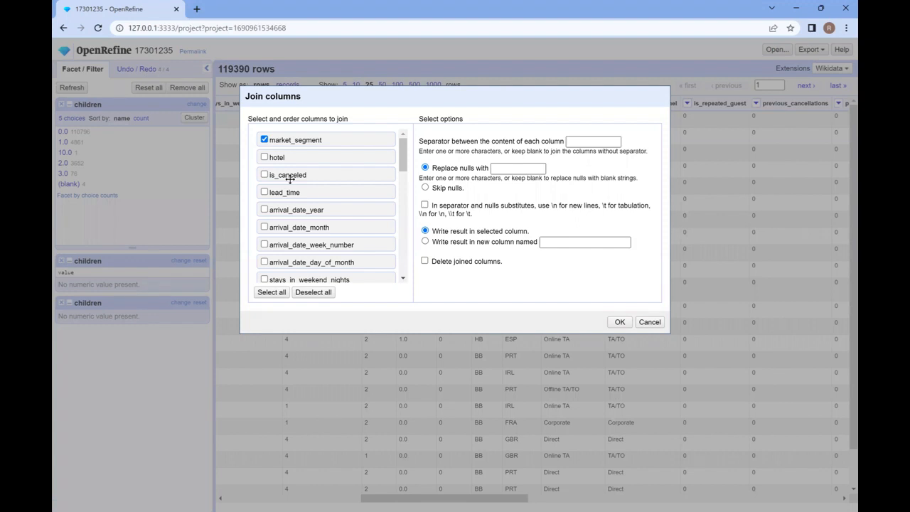
{"action": "scroll", "coordinate": [289, 179], "scroll_direction": "down", "scroll_amount": 2}
{"action": "scroll", "coordinate": [289, 179], "scroll_direction": "up", "scroll_amount": 1}
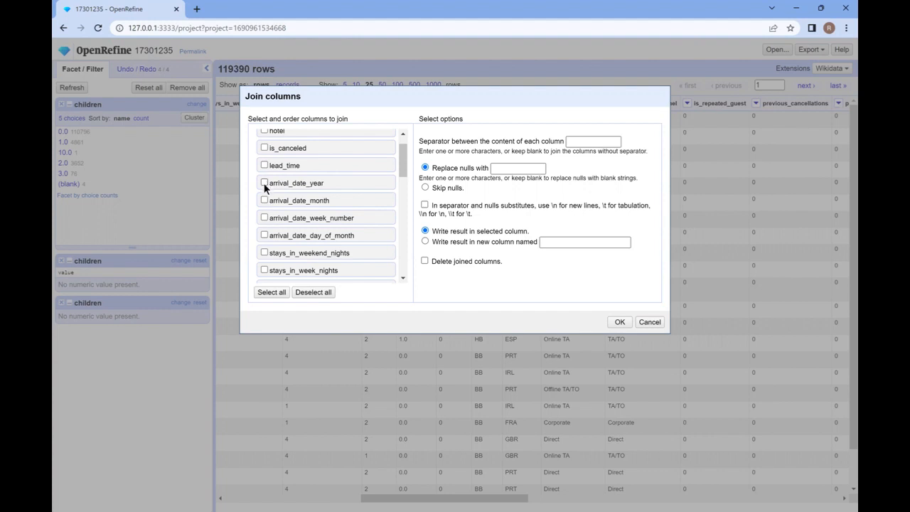
{"action": "left_click", "coordinate": [264, 184]}
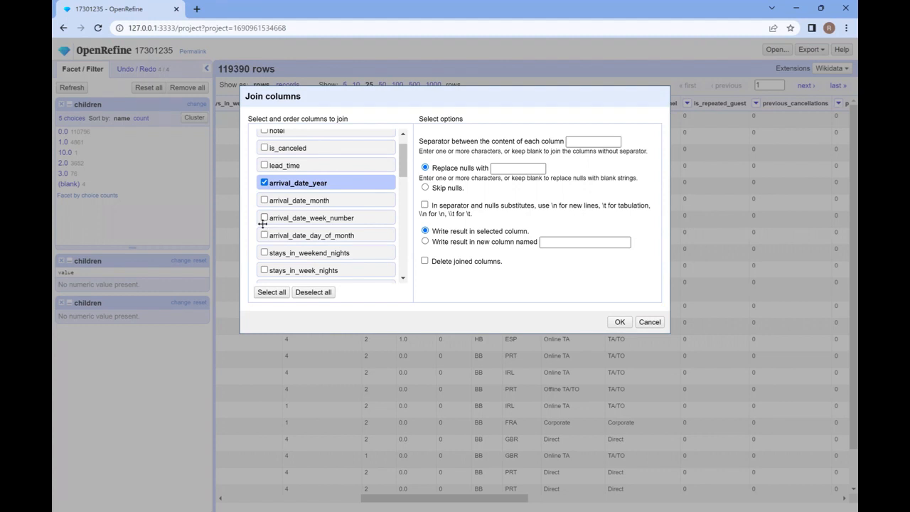
{"action": "left_click", "coordinate": [264, 218]}
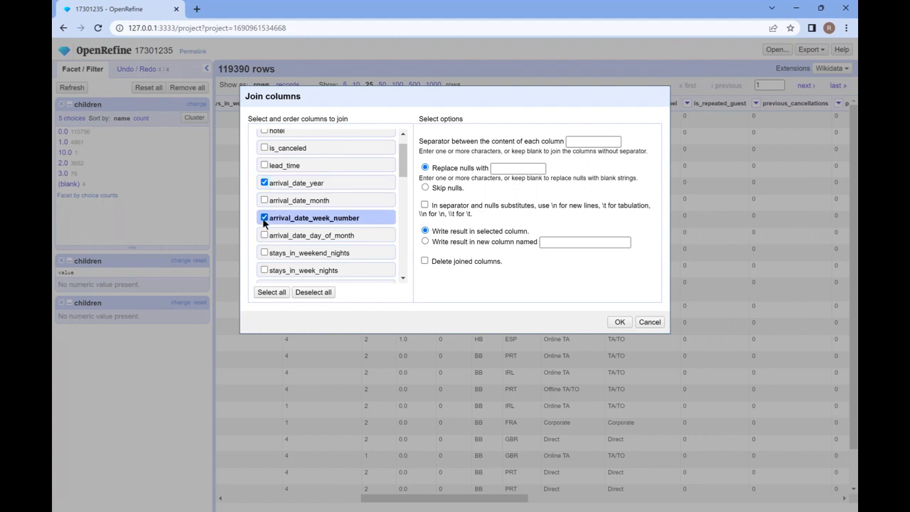
Write the joined values to a new column named arrival date and undo the join
{"action": "left_click", "coordinate": [553, 241]}
{"action": "type", "text": "arr"}
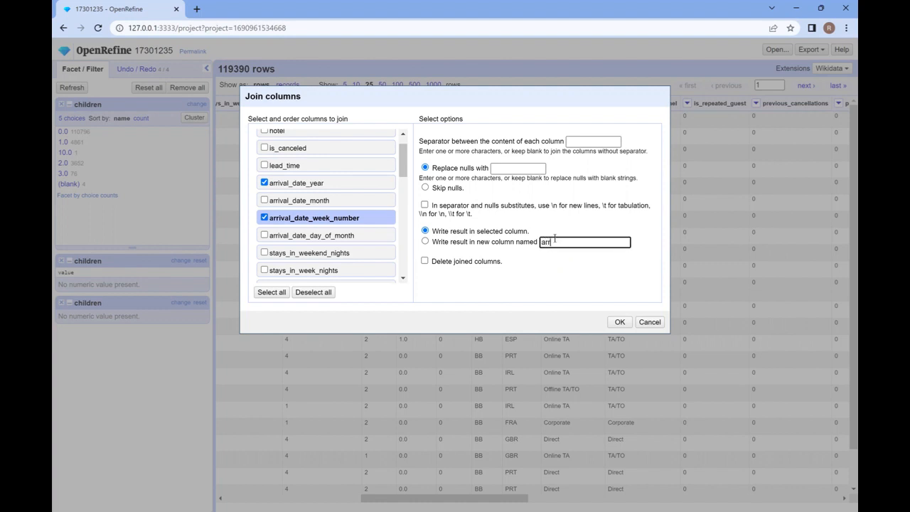
{"action": "type", "text": "ival date"}
{"action": "left_click", "coordinate": [621, 322]}
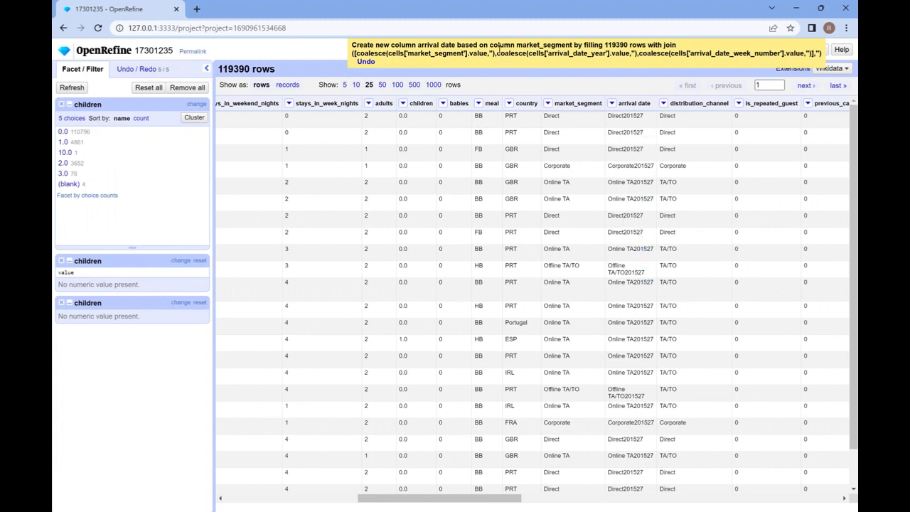
{"action": "left_click", "coordinate": [363, 62]}
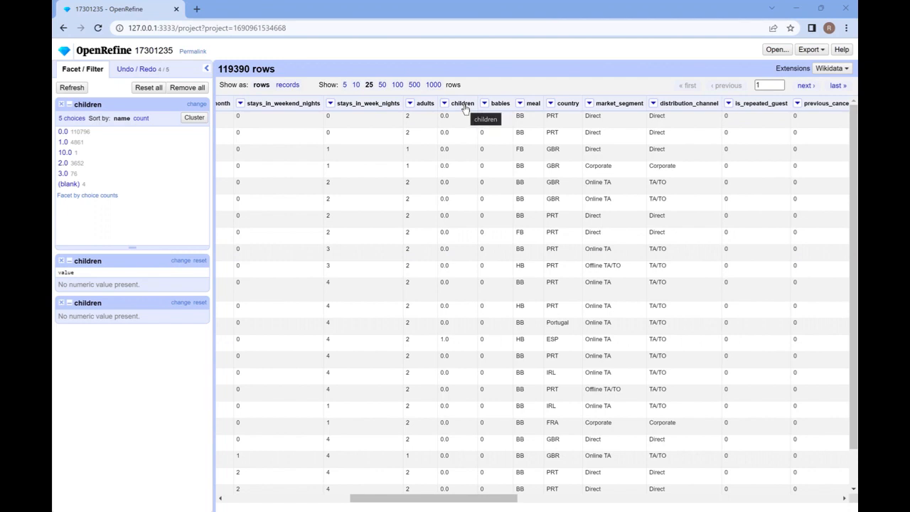
Start a new column based on the children column and name it kids
{"action": "left_click", "coordinate": [445, 104]}
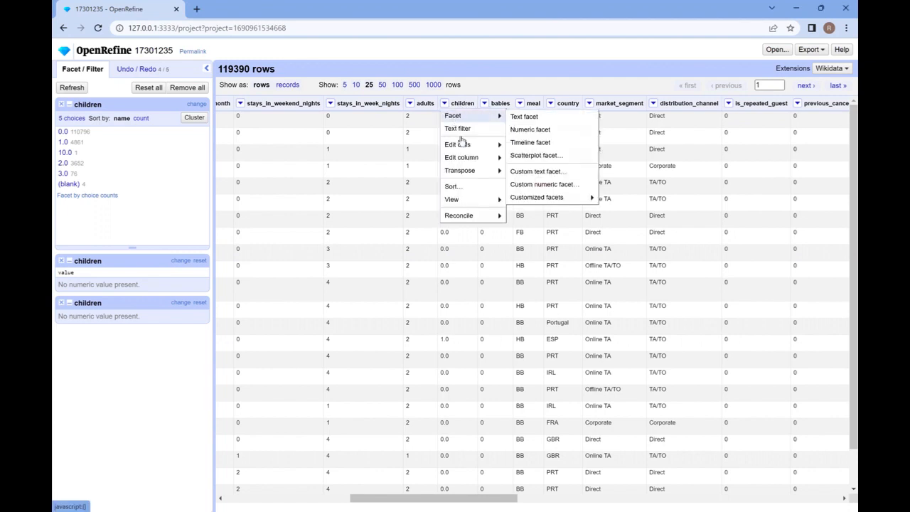
{"action": "mouse_move", "coordinate": [468, 162]}
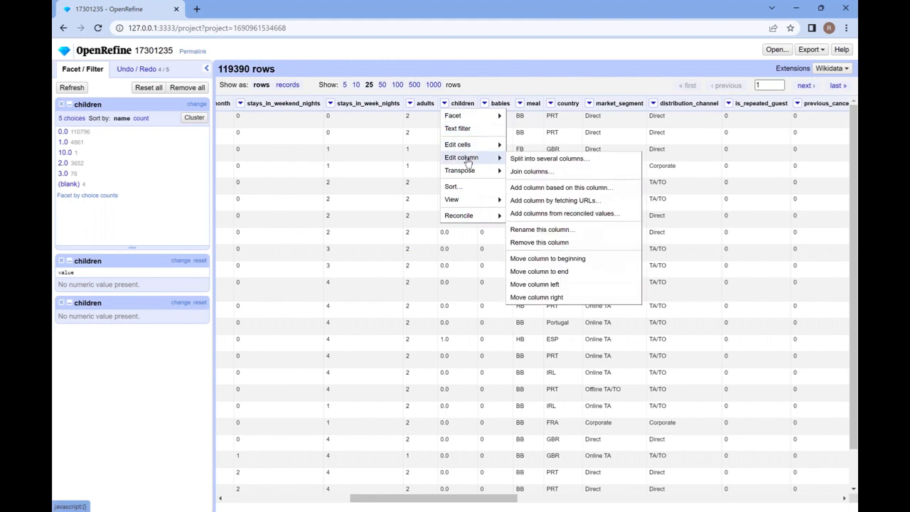
{"action": "left_click", "coordinate": [543, 188]}
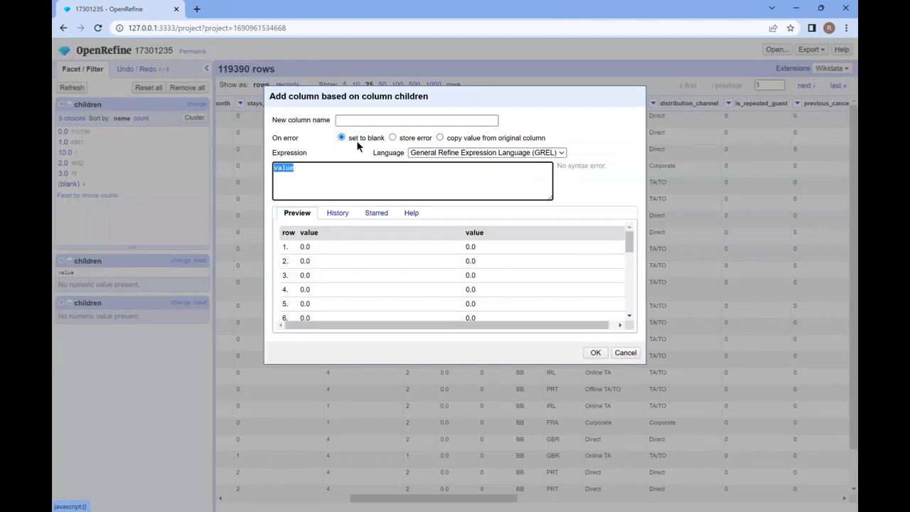
{"action": "left_click", "coordinate": [353, 121]}
{"action": "type", "text": "kids"}
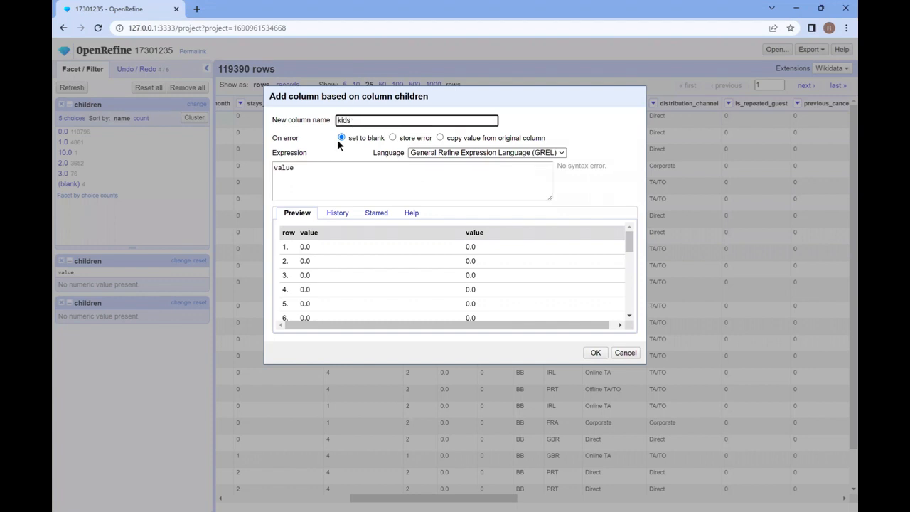
Replace the default expression with the copied GREL formula cells['children'].value + cells['babies'].value and create the kids column
{"action": "left_click", "coordinate": [312, 175]}
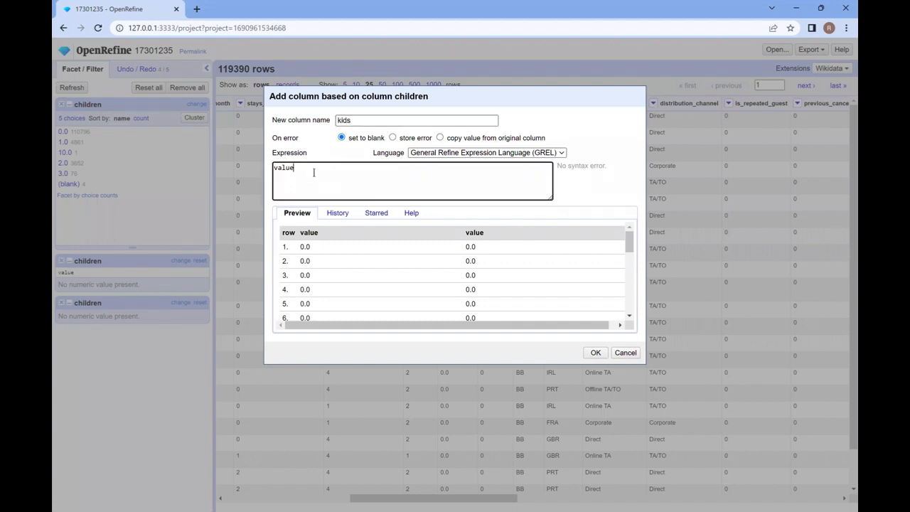
{"action": "key", "text": "BackSpace"}
{"action": "key", "text": "BackSpace"}
{"action": "key", "text": "BackSpace"}
{"action": "key", "text": "BackSpace"}
{"action": "key", "text": "BackSpace"}
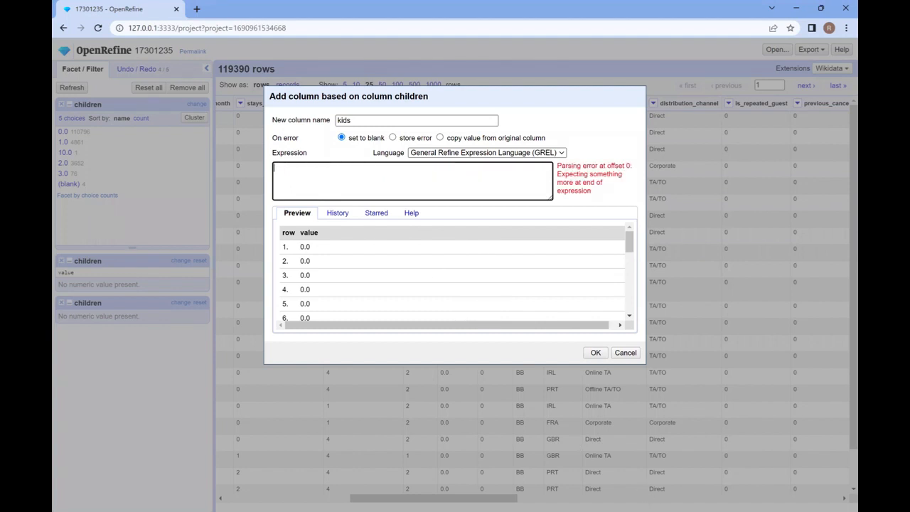
{"action": "key", "text": "alt+Tab"}
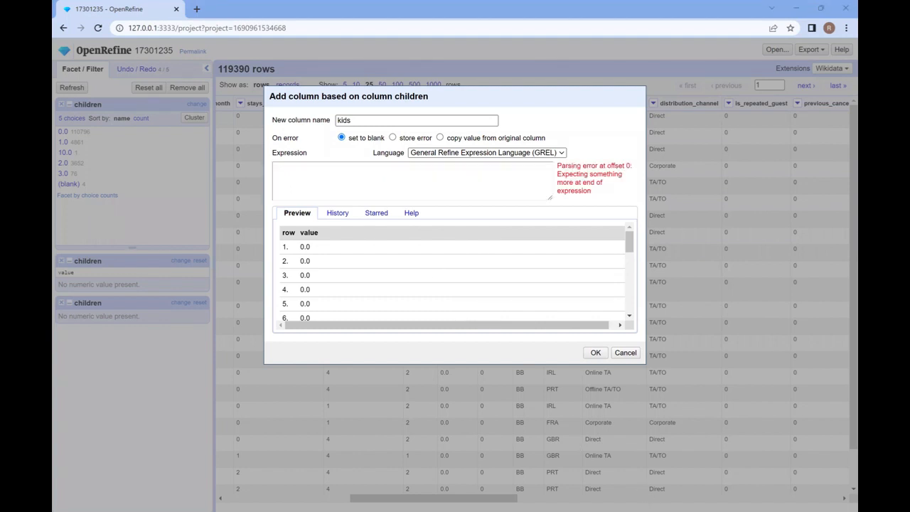
{"action": "left_click", "coordinate": [332, 171]}
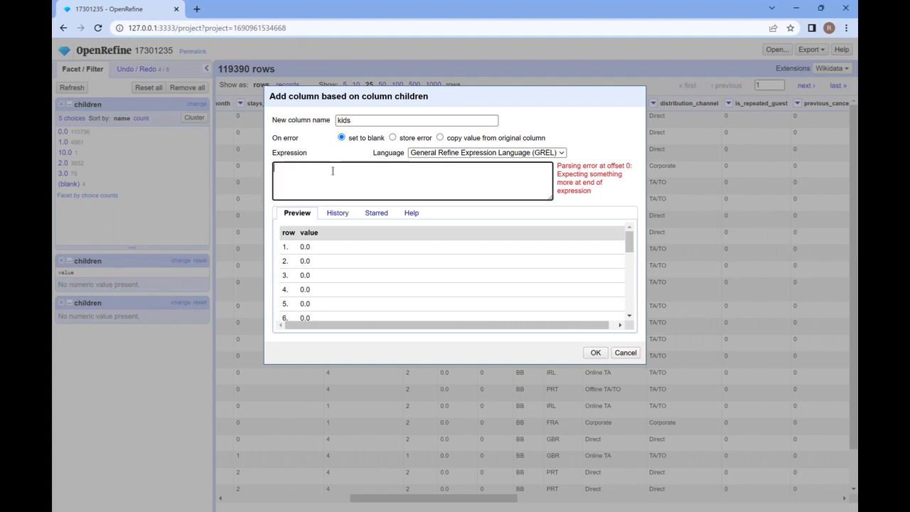
{"action": "type", "text": "cells['children'].value + cells['babies'].values"}
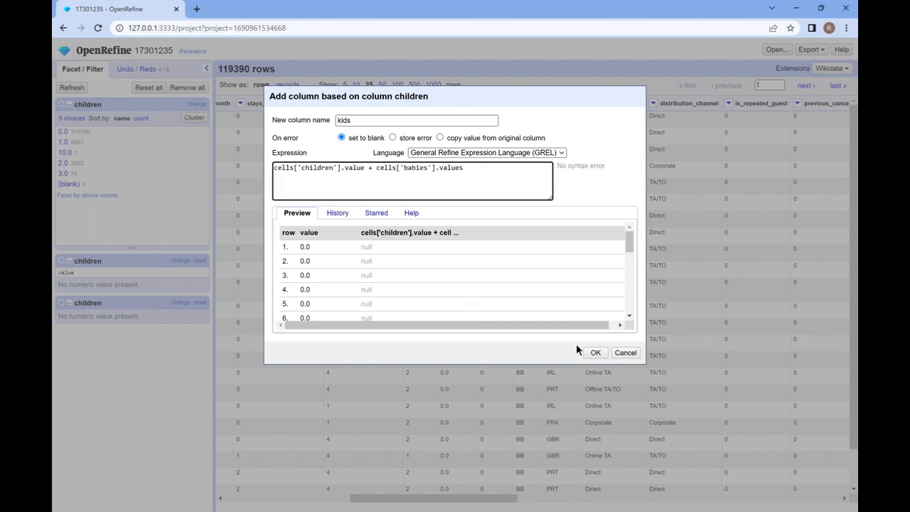
{"action": "key", "text": "BackSpace"}
{"action": "left_click", "coordinate": [595, 352]}
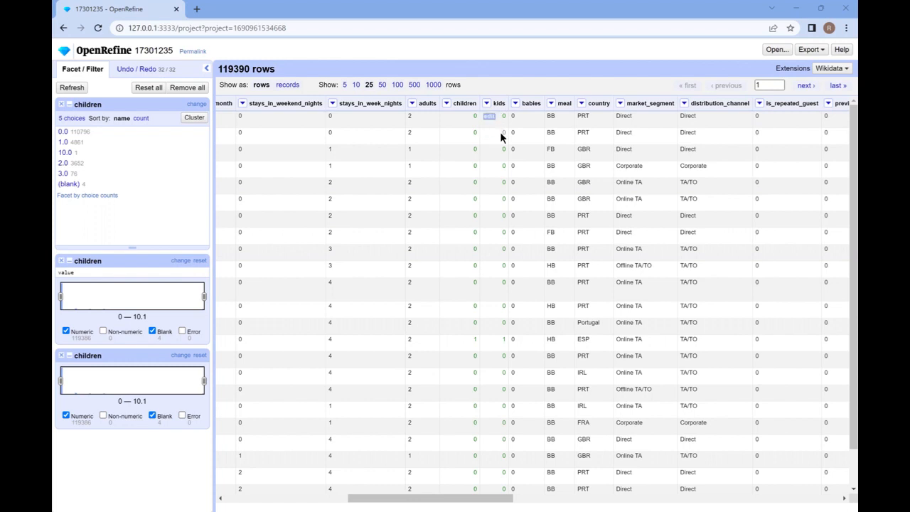
Remove the children column and the babies column from the table
{"action": "left_click", "coordinate": [449, 107]}
{"action": "mouse_move", "coordinate": [490, 118]}
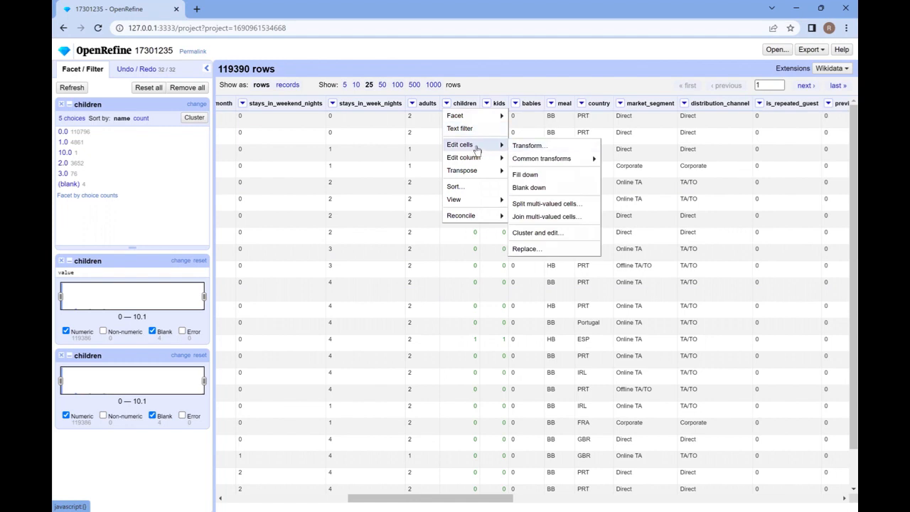
{"action": "mouse_move", "coordinate": [527, 160]}
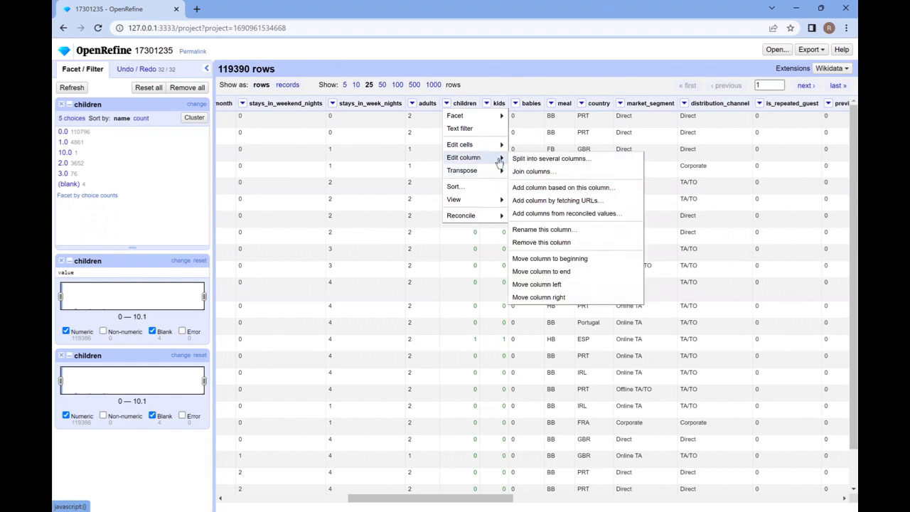
{"action": "left_click", "coordinate": [542, 243]}
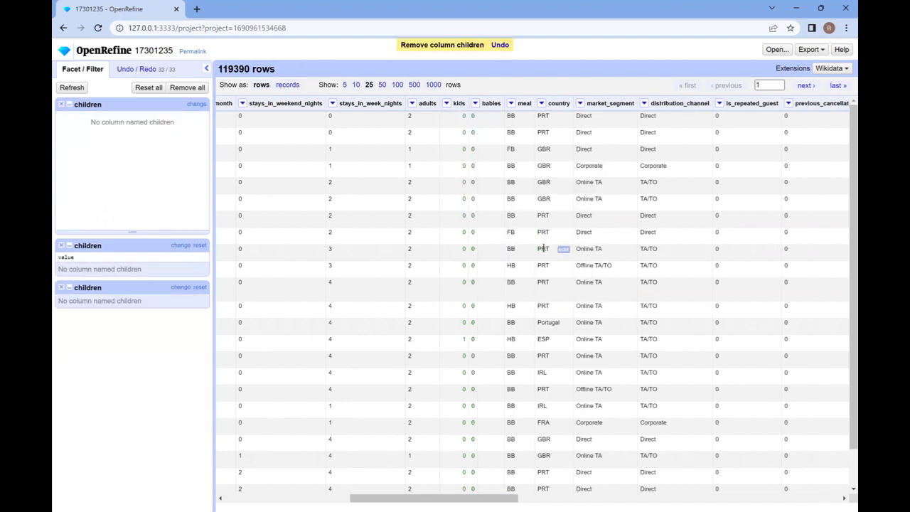
{"action": "left_click", "coordinate": [475, 105]}
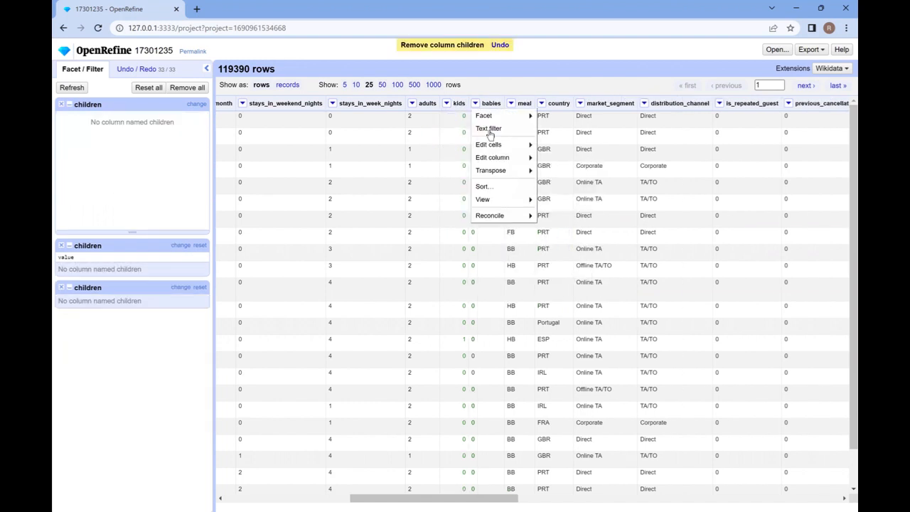
{"action": "mouse_move", "coordinate": [511, 206]}
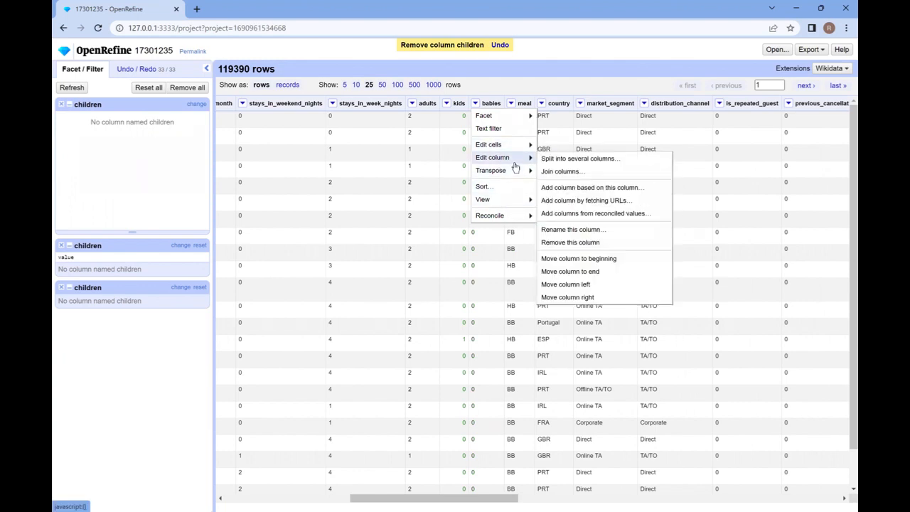
{"action": "left_click", "coordinate": [570, 243]}
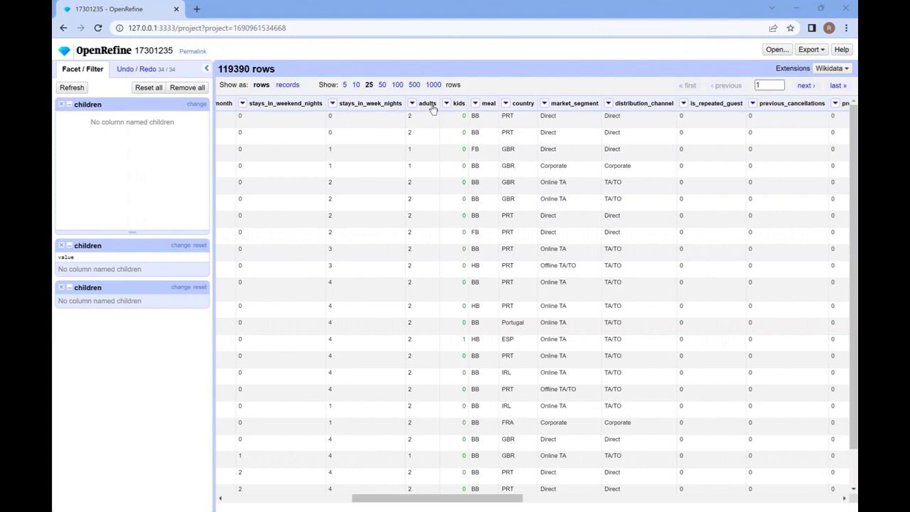
Rename the country column to COUNT
{"action": "left_click", "coordinate": [506, 104]}
{"action": "mouse_move", "coordinate": [533, 159]}
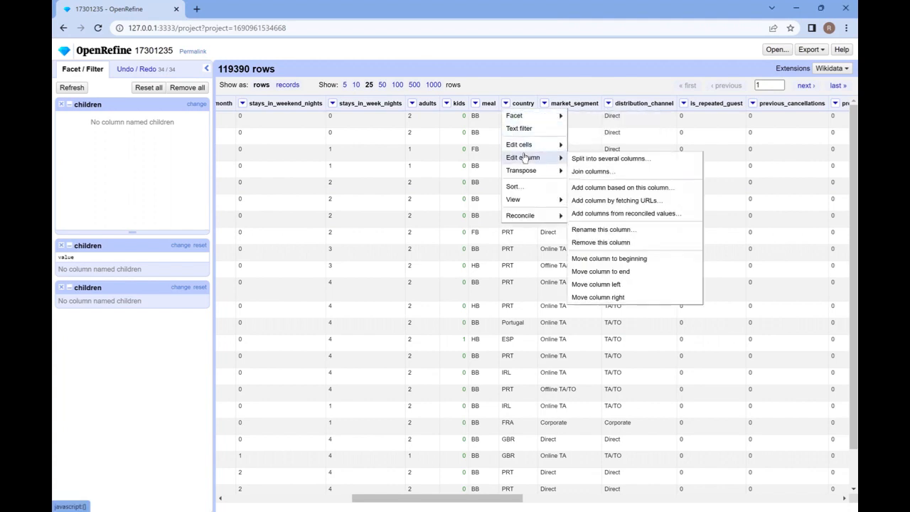
{"action": "left_click", "coordinate": [604, 229]}
{"action": "key", "text": "BackSpace"}
{"action": "key", "text": "BackSpace"}
{"action": "key", "text": "BackSpace"}
{"action": "key", "text": "BackSpace"}
{"action": "key", "text": "BackSpace"}
{"action": "key", "text": "BackSpace"}
{"action": "key", "text": "BackSpace"}
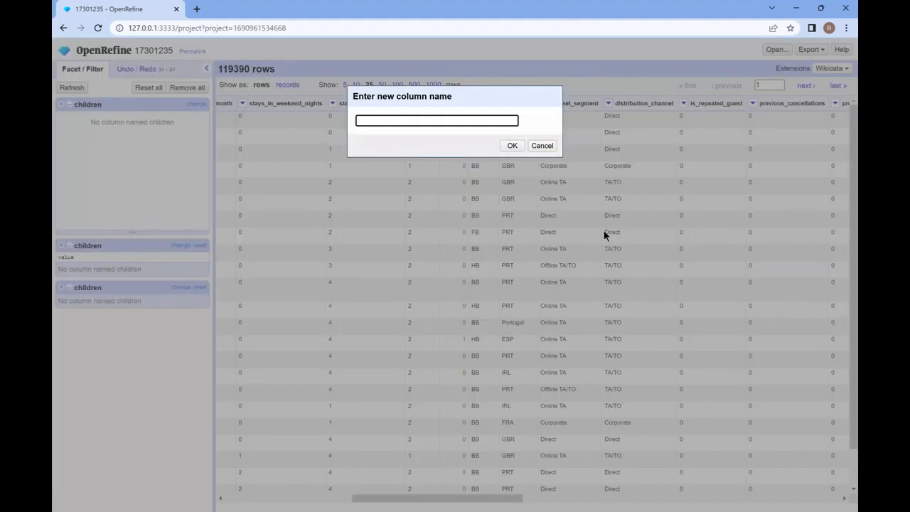
{"action": "type", "text": "NA"}
{"action": "key", "text": "BackSpace"}
{"action": "key", "text": "BackSpace"}
{"action": "type", "text": "COUNT"}
{"action": "key", "text": "BackSpace"}
{"action": "key", "text": "BackSpace"}
{"action": "key", "text": "BackSpace"}
{"action": "type", "text": "UNT"}
{"action": "left_click", "coordinate": [512, 145]}
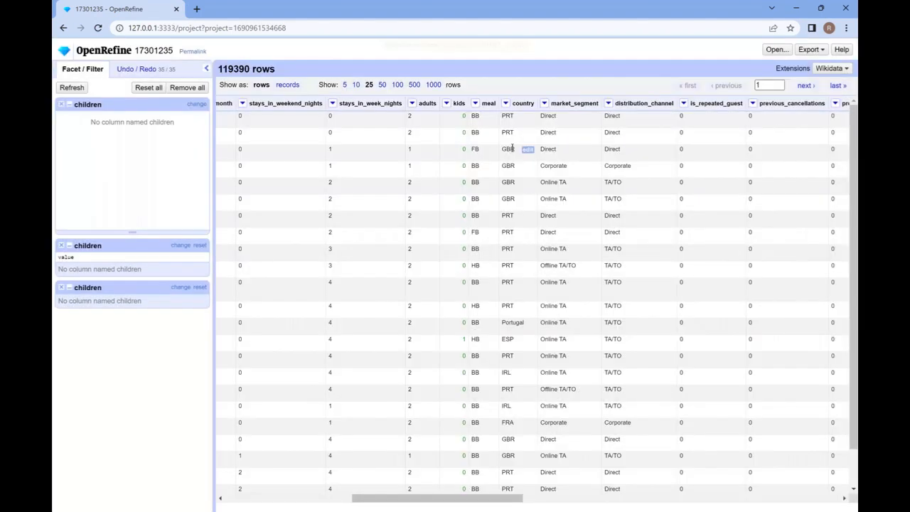
Rename the COUNT column to COUNTRY
{"action": "left_click", "coordinate": [506, 103]}
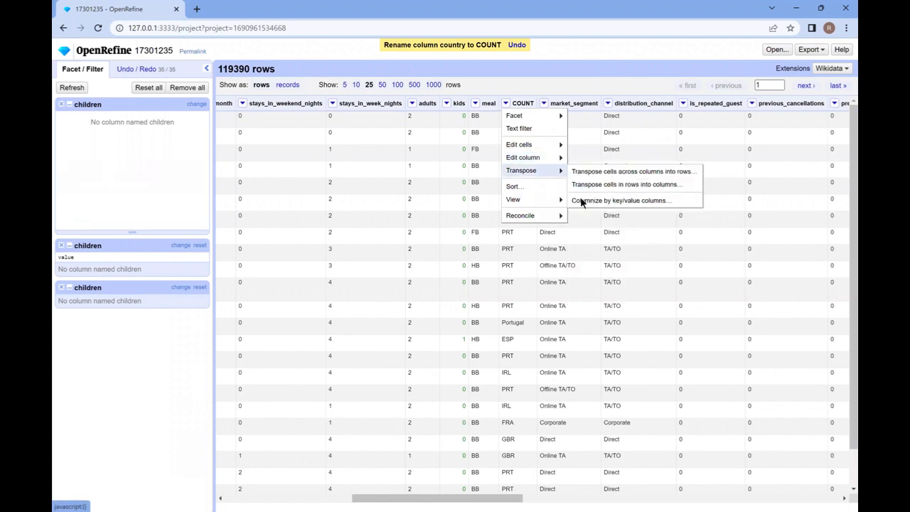
{"action": "mouse_move", "coordinate": [554, 160]}
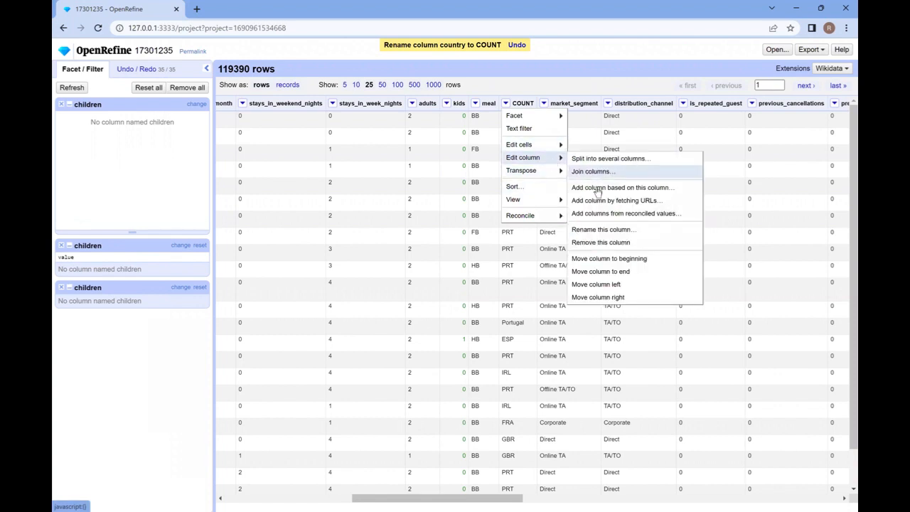
{"action": "left_click", "coordinate": [602, 230]}
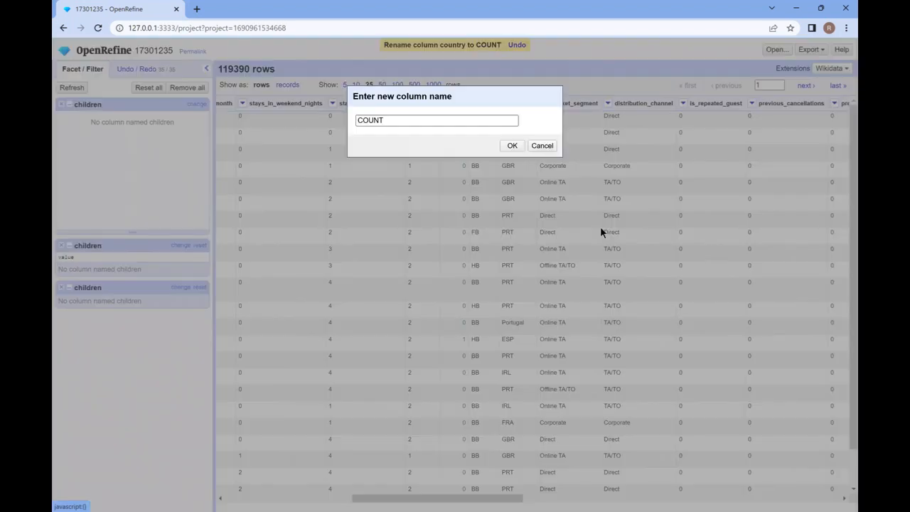
{"action": "left_click", "coordinate": [424, 122]}
{"action": "type", "text": "RY"}
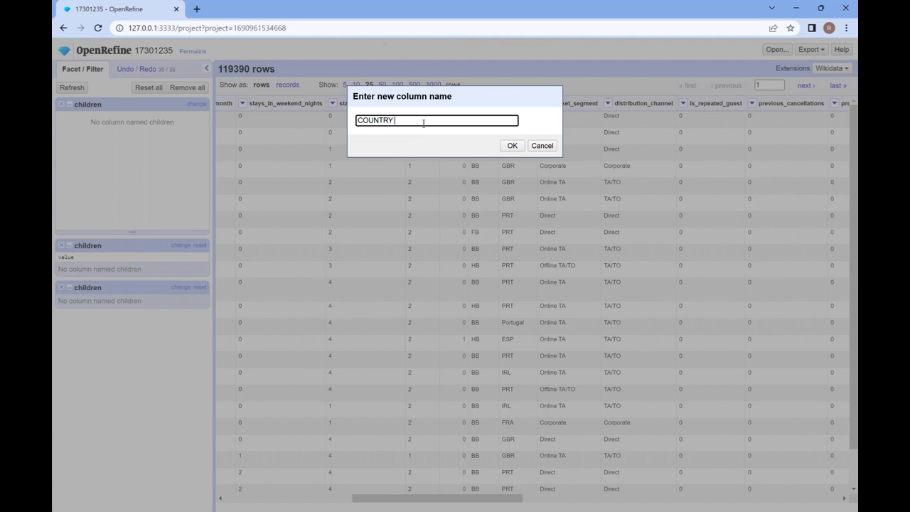
{"action": "left_click", "coordinate": [513, 145]}
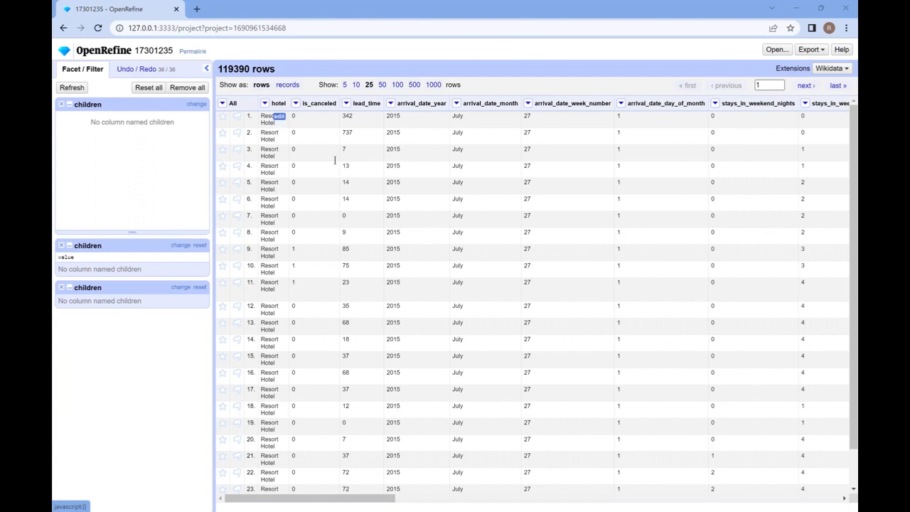
Edit the row 2 cell in the hotel column to read LAKEVIEW Hotel
{"action": "left_click", "coordinate": [278, 133]}
{"action": "key", "text": "Left"}
{"action": "key", "text": "Right"}
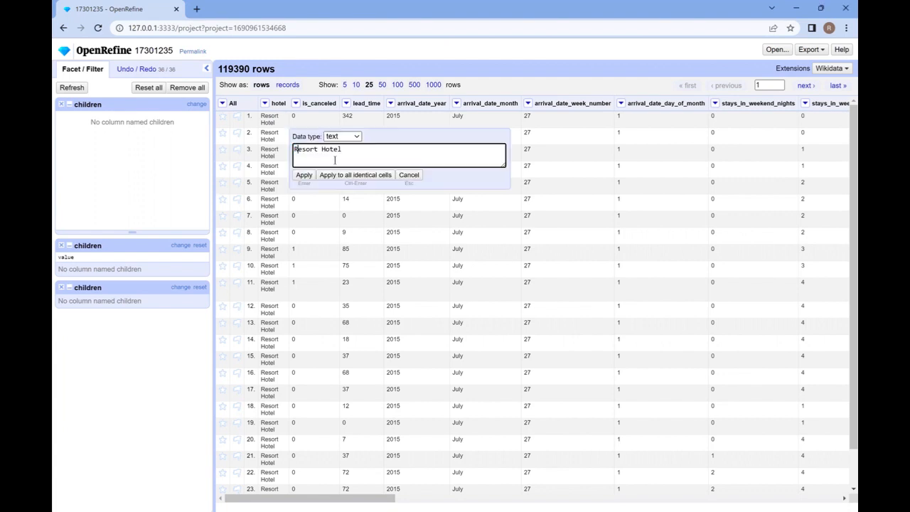
{"action": "key", "text": "BackSpace"}
{"action": "key", "text": "BackSpace"}
{"action": "key", "text": "BackSpace"}
{"action": "key", "text": "BackSpace"}
{"action": "key", "text": "BackSpace"}
{"action": "key", "text": "BackSpace"}
{"action": "type", "text": "LAKEVIEW"}
{"action": "key", "text": "Return"}
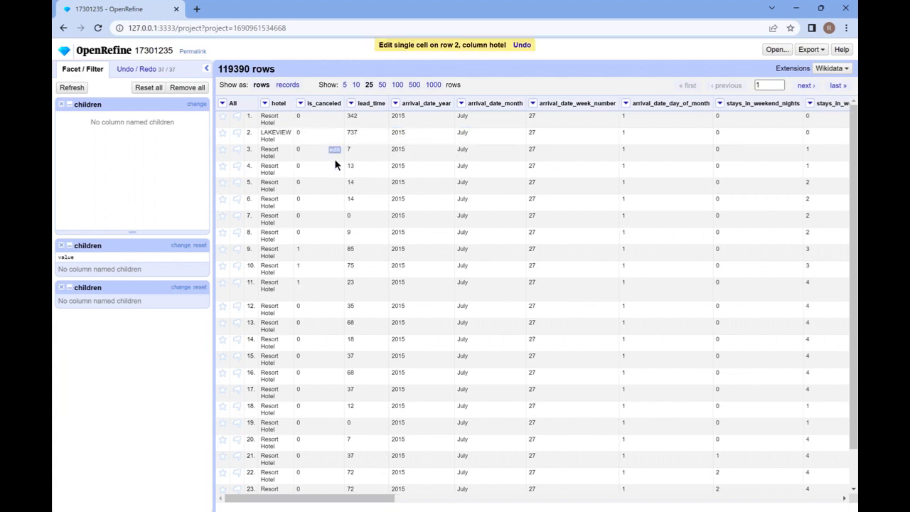
Edit the row 1 cell in the hotel column to read LISBON Hotel
{"action": "left_click", "coordinate": [287, 119]}
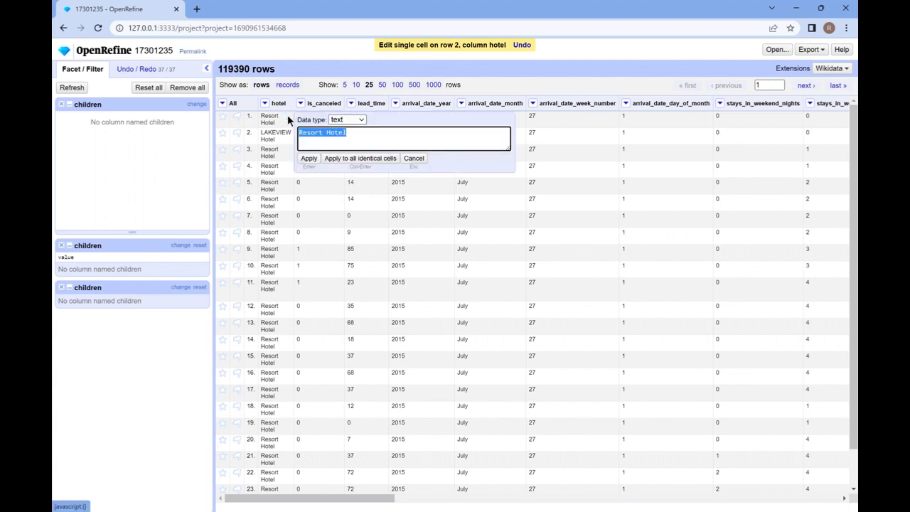
{"action": "left_click", "coordinate": [324, 135]}
{"action": "key", "text": "BackSpace"}
{"action": "key", "text": "BackSpace"}
{"action": "key", "text": "BackSpace"}
{"action": "key", "text": "BackSpace"}
{"action": "key", "text": "BackSpace"}
{"action": "key", "text": "BackSpace"}
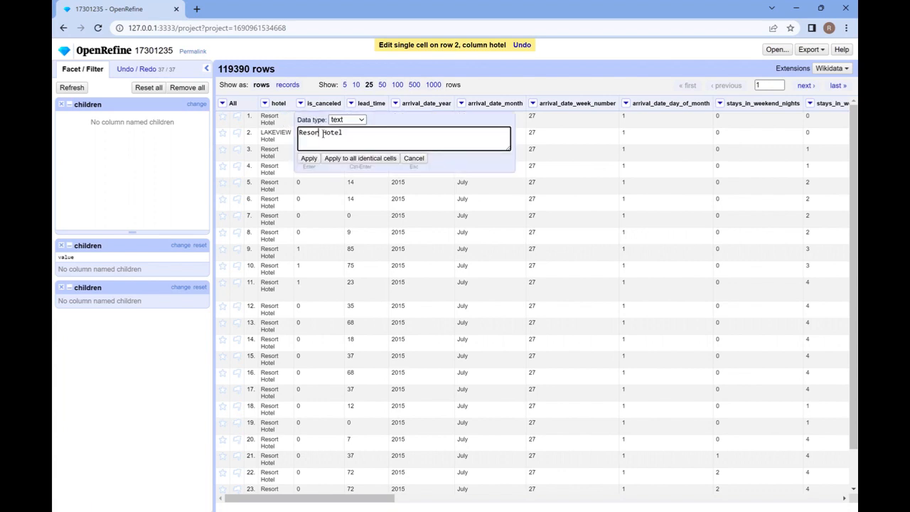
{"action": "type", "text": "LAKEVIEW"}
{"action": "key", "text": "Return"}
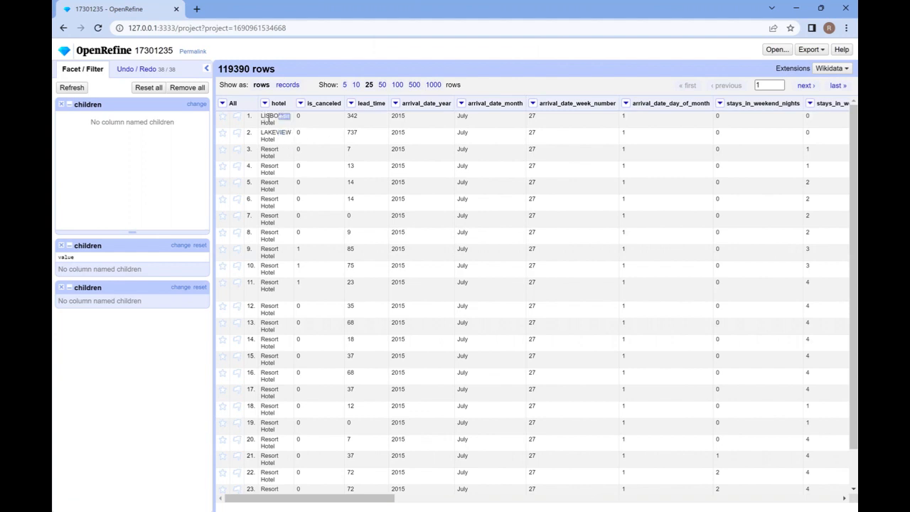
Browse the table forward and back, check its last and first pages, and show 25 rows per page
{"action": "scroll", "coordinate": [276, 276], "scroll_direction": "down", "scroll_amount": 1}
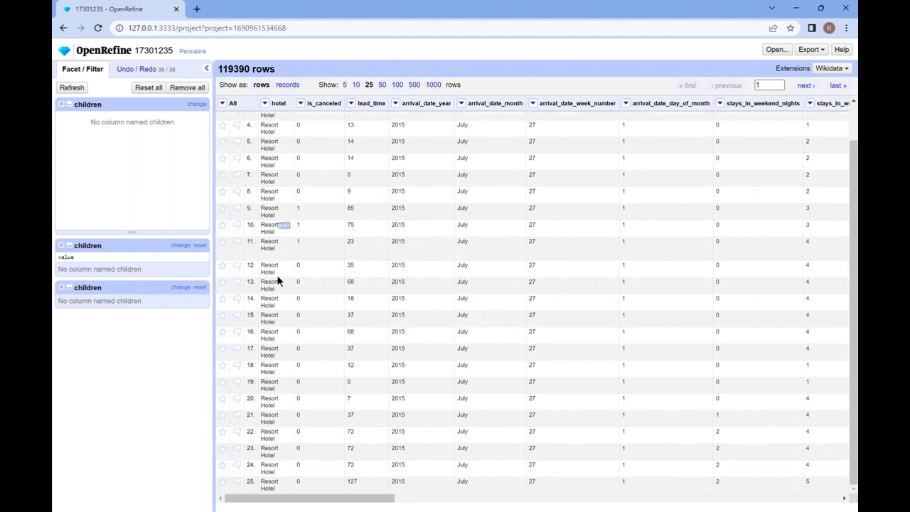
{"action": "scroll", "coordinate": [276, 275], "scroll_direction": "up", "scroll_amount": 1}
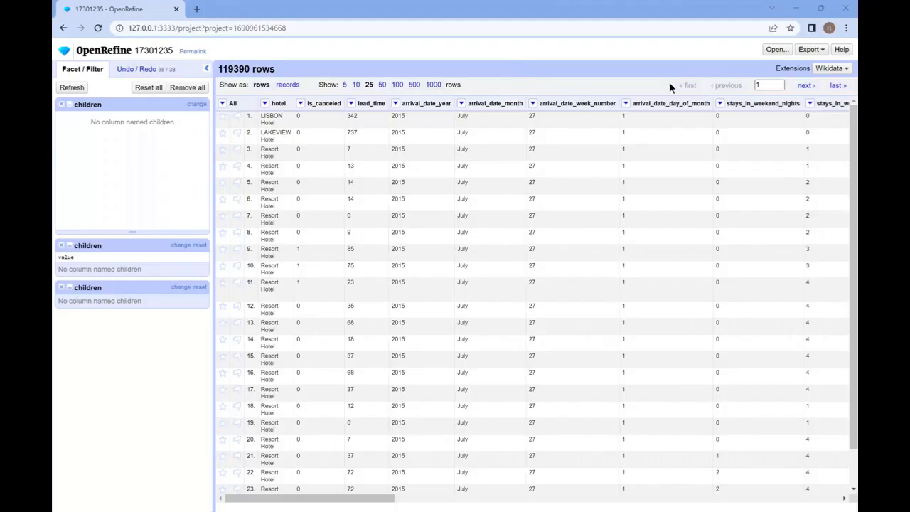
{"action": "left_click", "coordinate": [804, 86]}
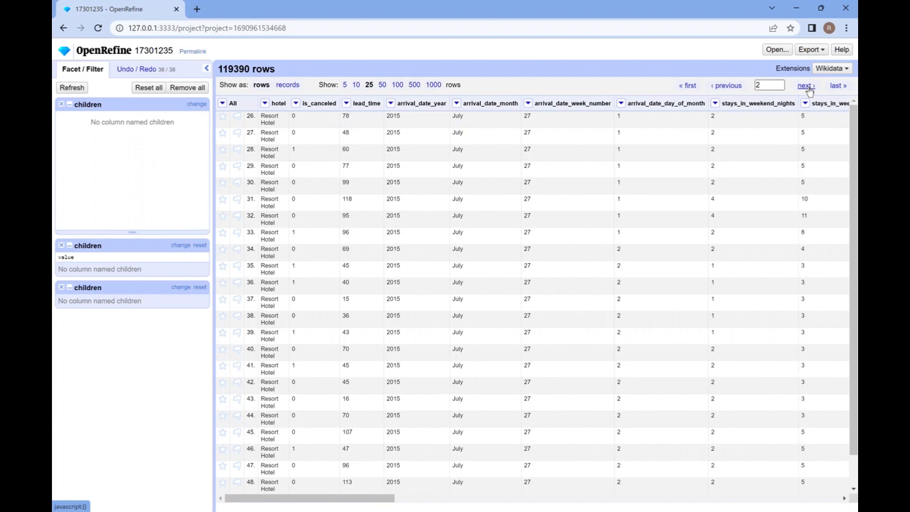
{"action": "left_click", "coordinate": [806, 86]}
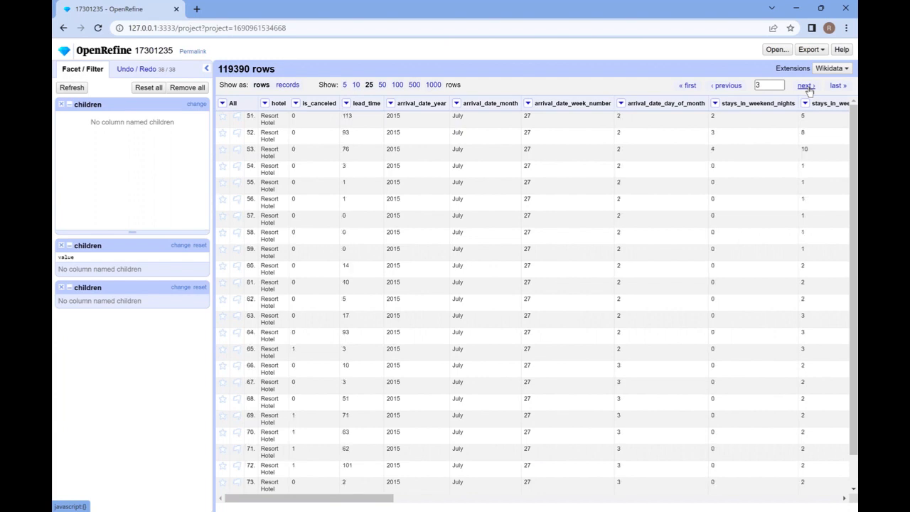
{"action": "left_click", "coordinate": [727, 86]}
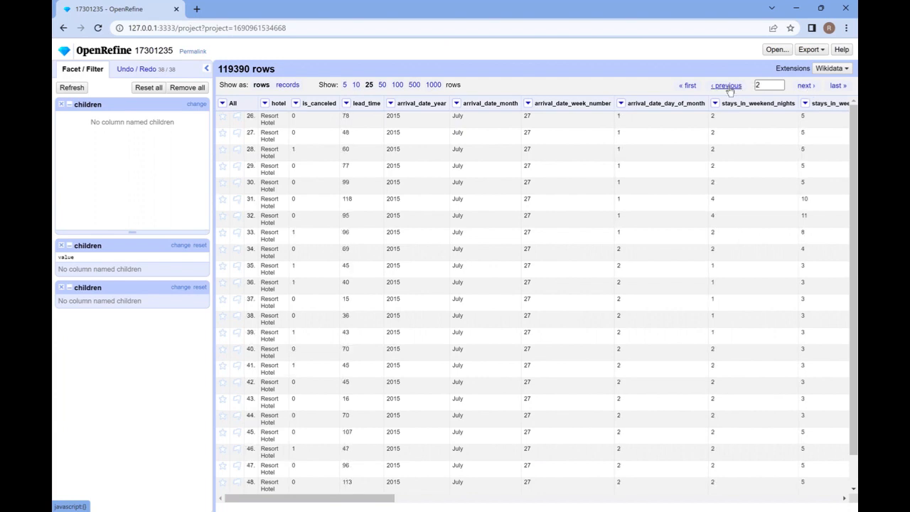
{"action": "left_click", "coordinate": [727, 86]}
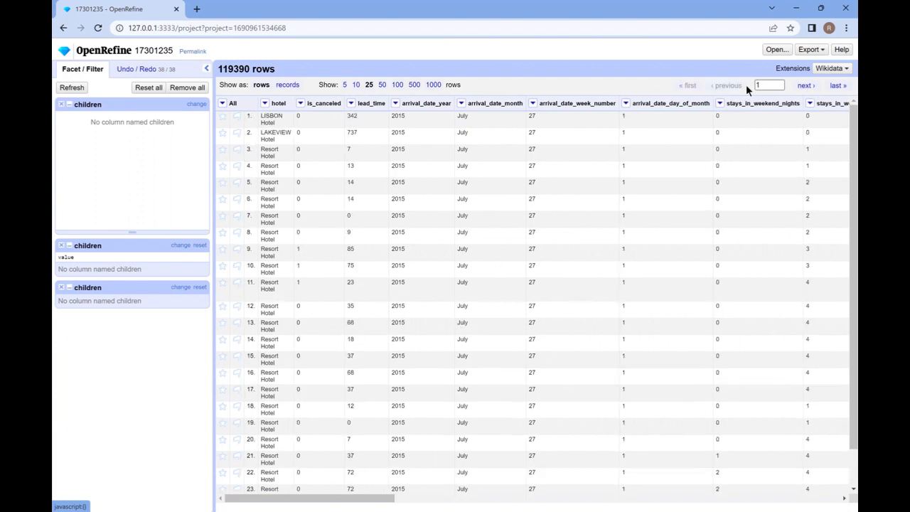
{"action": "left_click", "coordinate": [837, 86]}
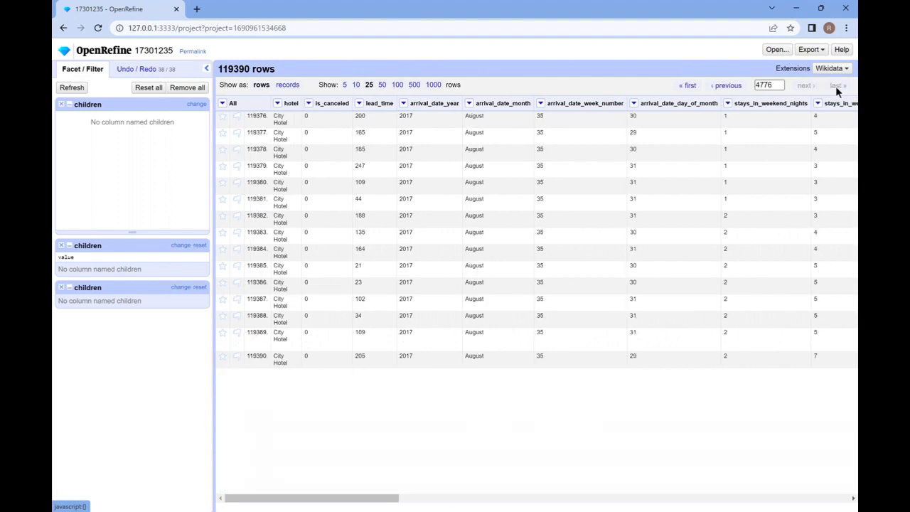
{"action": "left_click", "coordinate": [687, 86]}
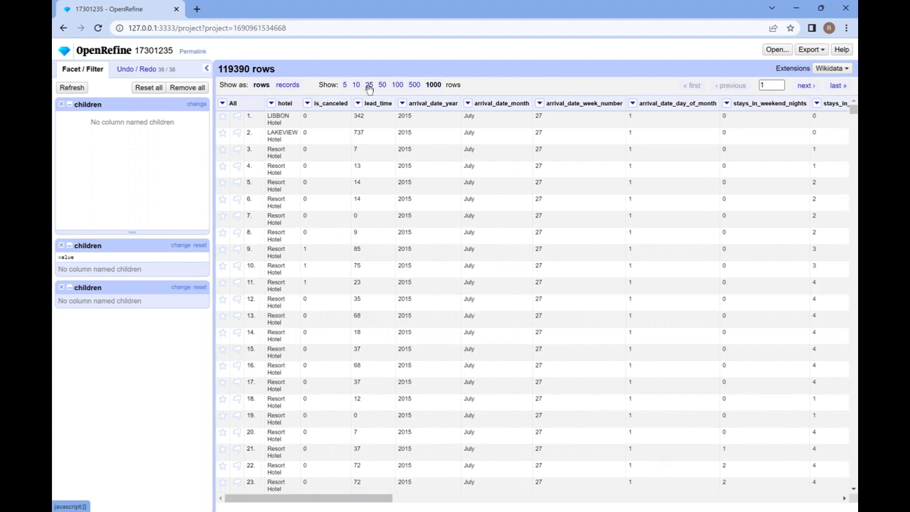
{"action": "left_click", "coordinate": [368, 85]}
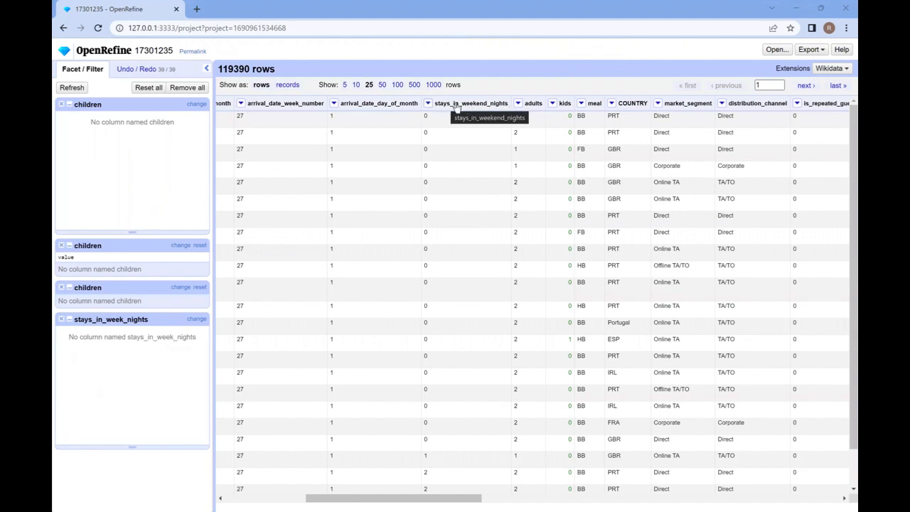
Add a duplicates facet on the stays_in_weekend_nights column
{"action": "left_click", "coordinate": [427, 106]}
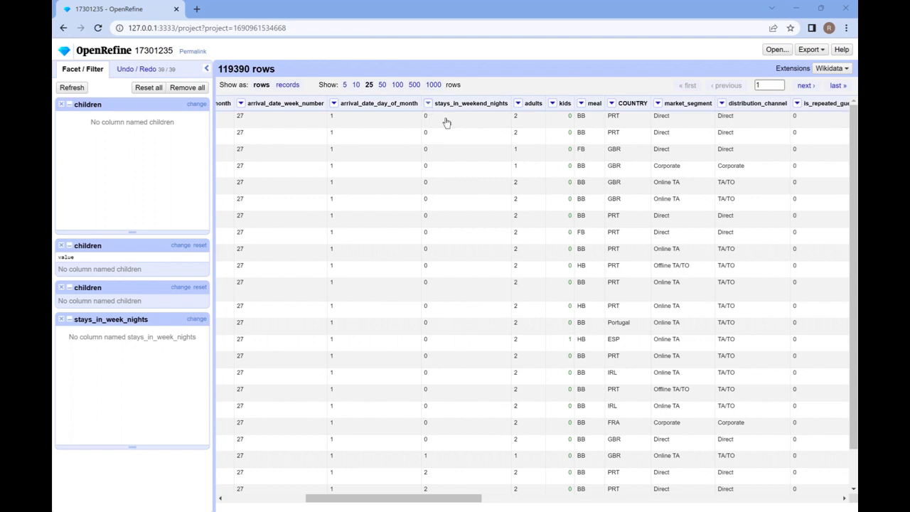
{"action": "mouse_move", "coordinate": [463, 146]}
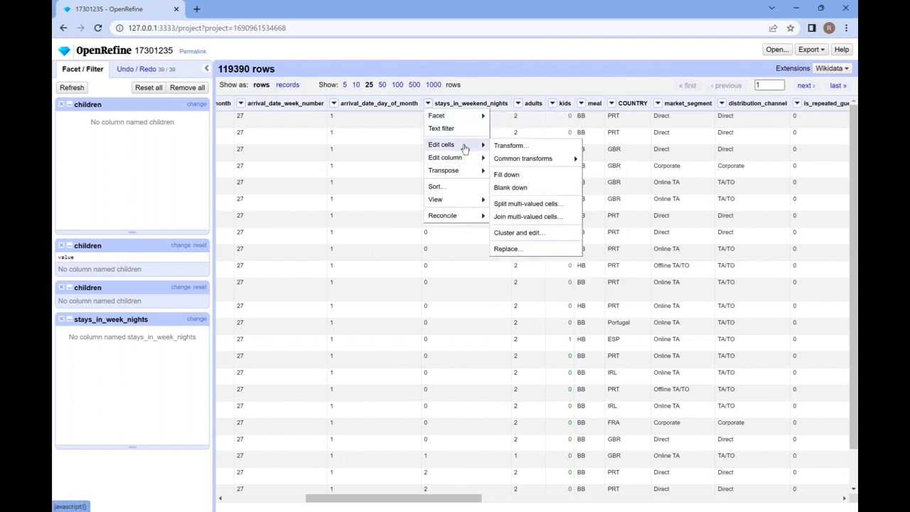
{"action": "mouse_move", "coordinate": [524, 162]}
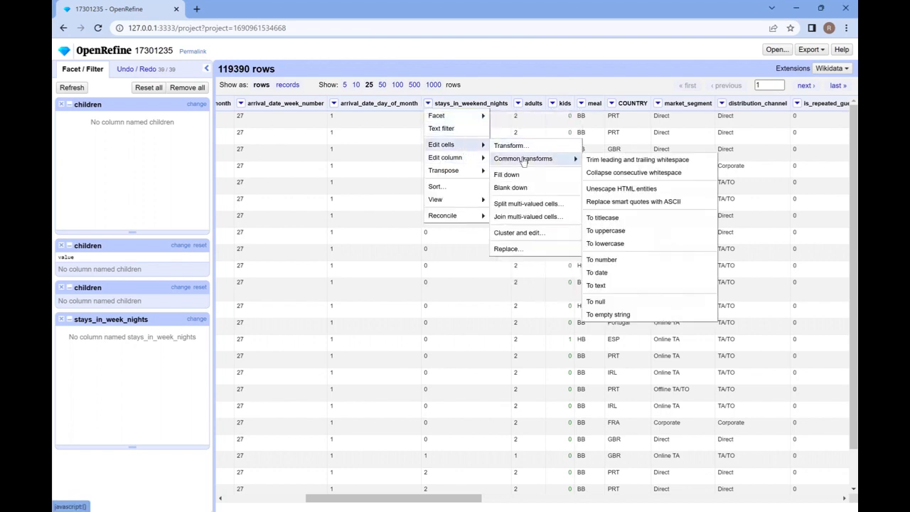
{"action": "mouse_move", "coordinate": [466, 162]}
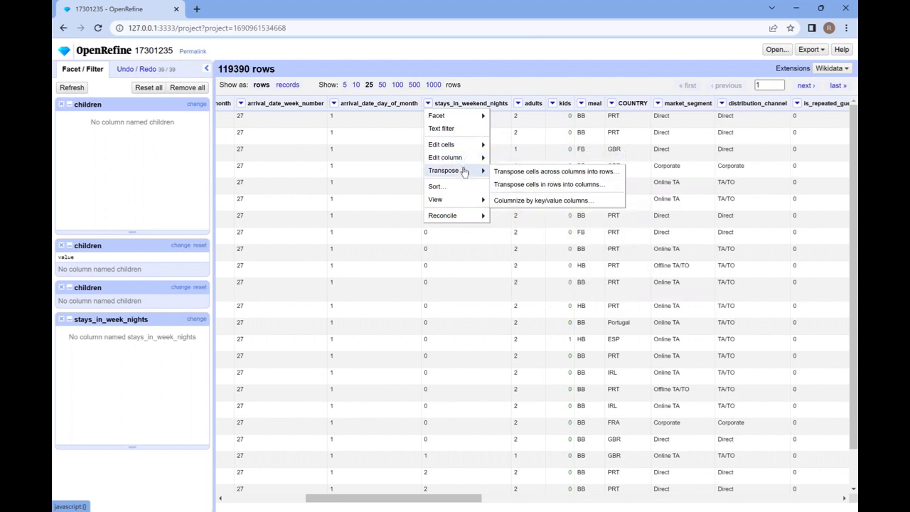
{"action": "mouse_move", "coordinate": [462, 204]}
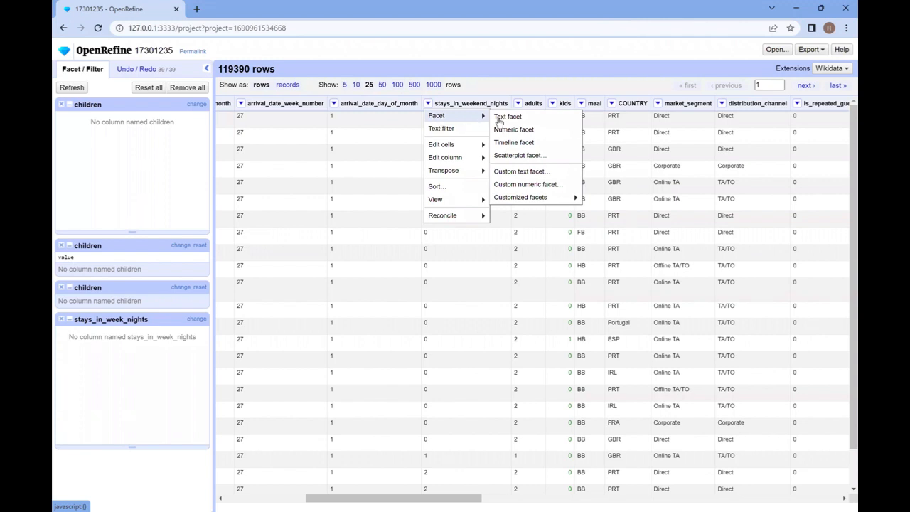
{"action": "mouse_move", "coordinate": [532, 197]}
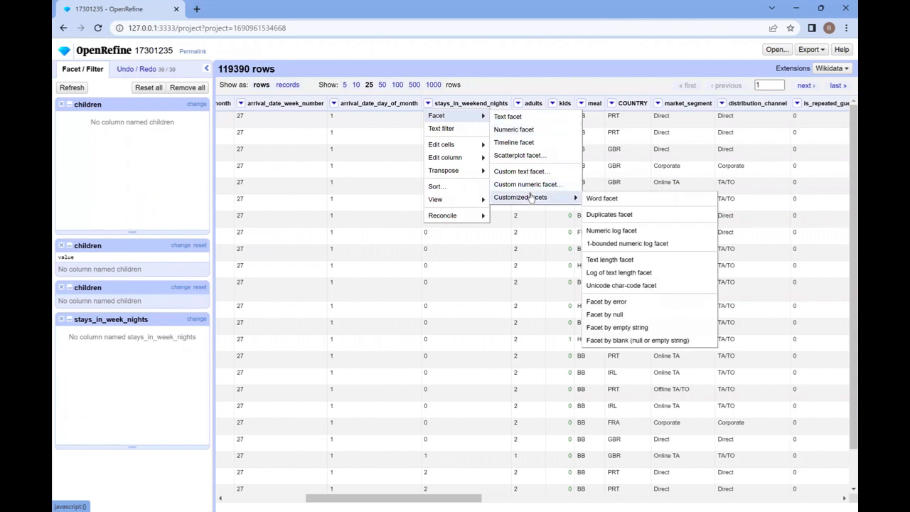
{"action": "left_click", "coordinate": [607, 217]}
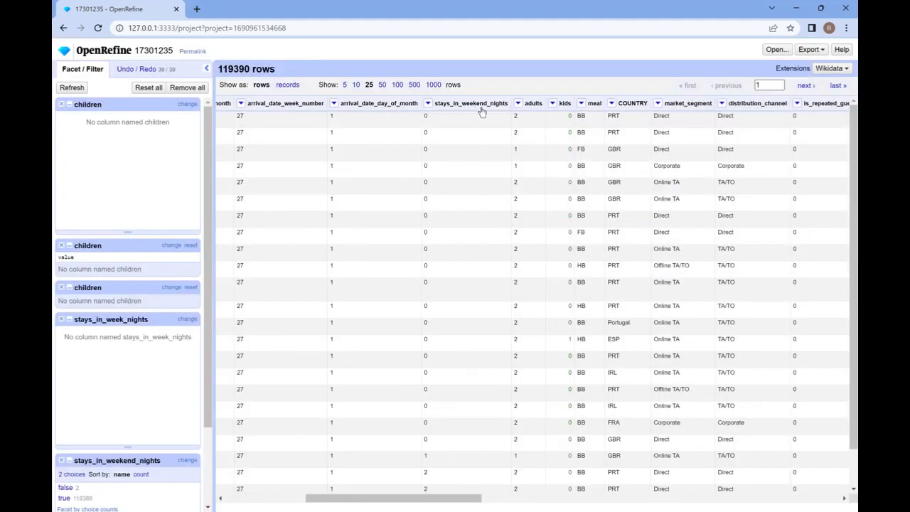
Add a second duplicates facet on the stays_in_weekend_nights column
{"action": "left_click", "coordinate": [429, 104]}
{"action": "mouse_move", "coordinate": [462, 116]}
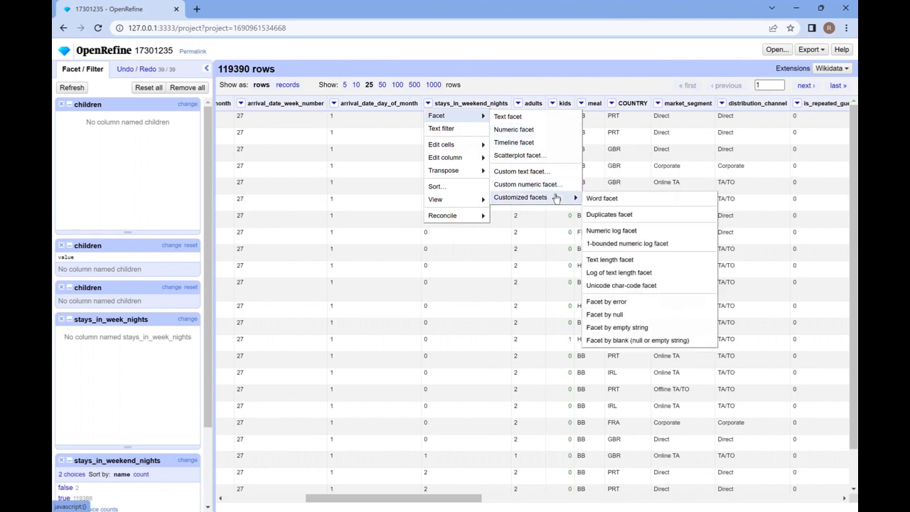
{"action": "left_click", "coordinate": [610, 215]}
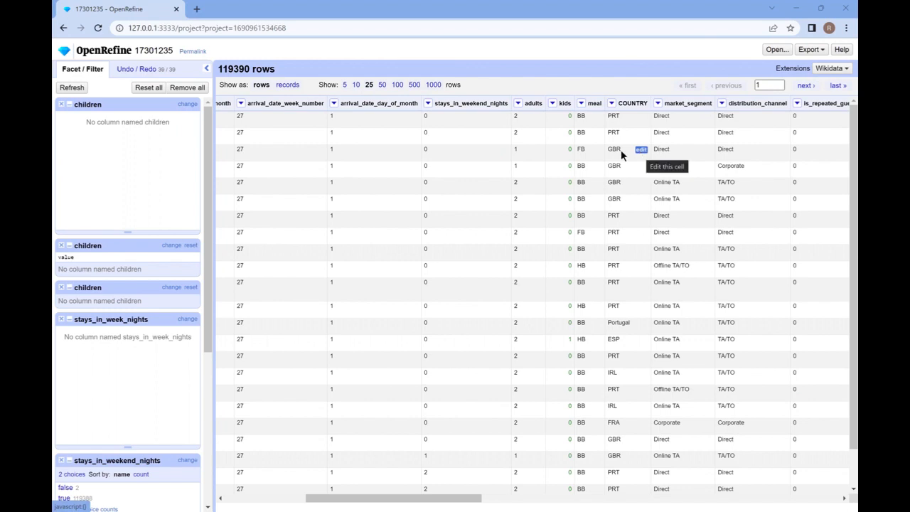
Open the project's operation history and review the recorded changes back to the project's creation
{"action": "left_click", "coordinate": [128, 69]}
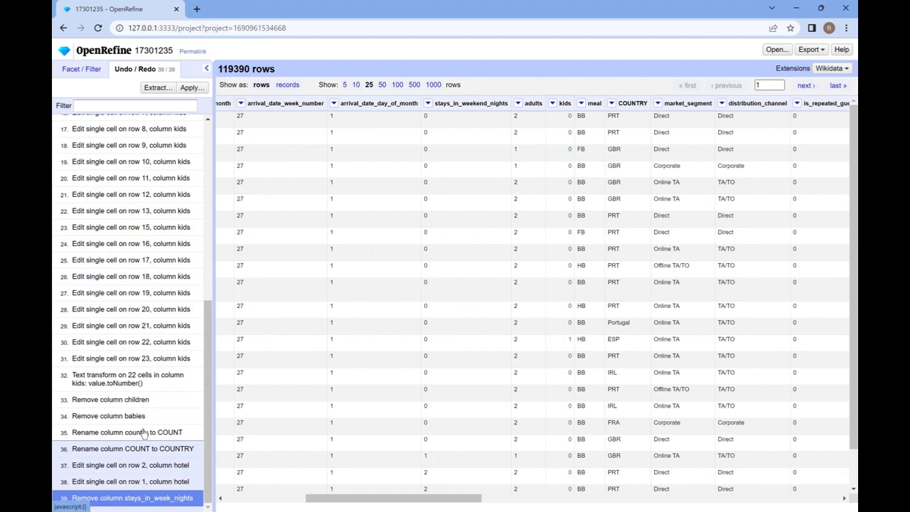
{"action": "scroll", "coordinate": [138, 322], "scroll_direction": "up", "scroll_amount": 4}
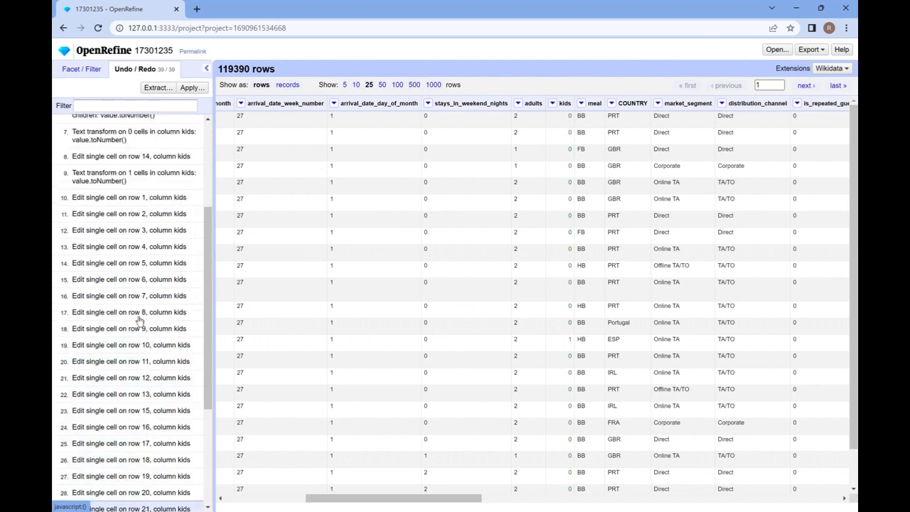
{"action": "scroll", "coordinate": [137, 194], "scroll_direction": "up", "scroll_amount": 2}
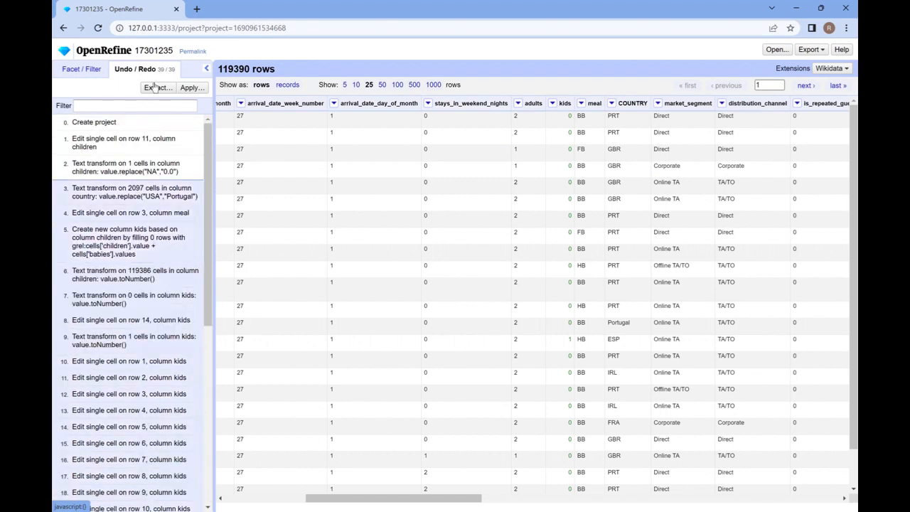